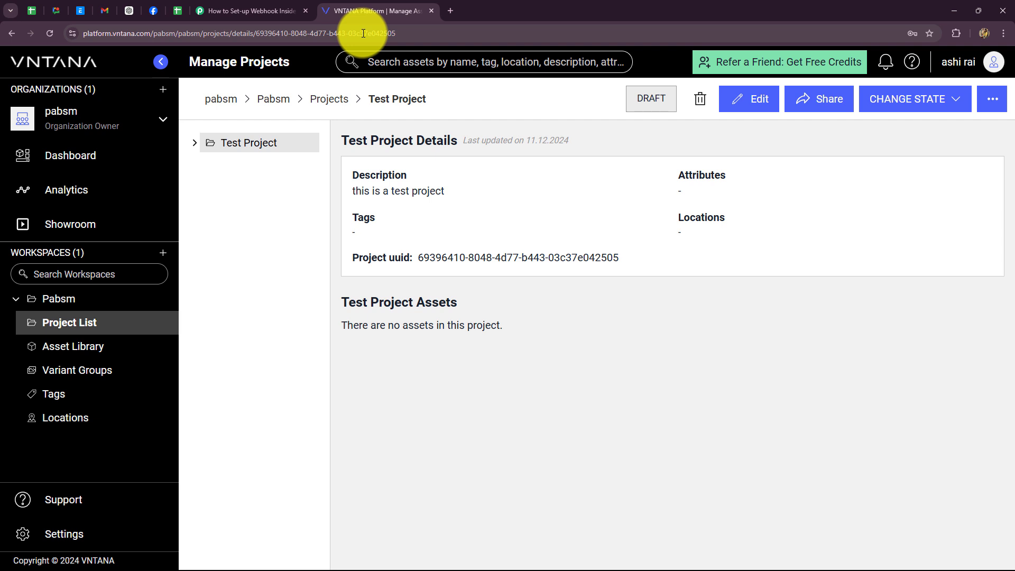
Review the empty trigger and action steps of the Pabbly Connect workflow alongside the Test Project page in VNTANA
{"action": "left_click", "coordinate": [221, 12]}
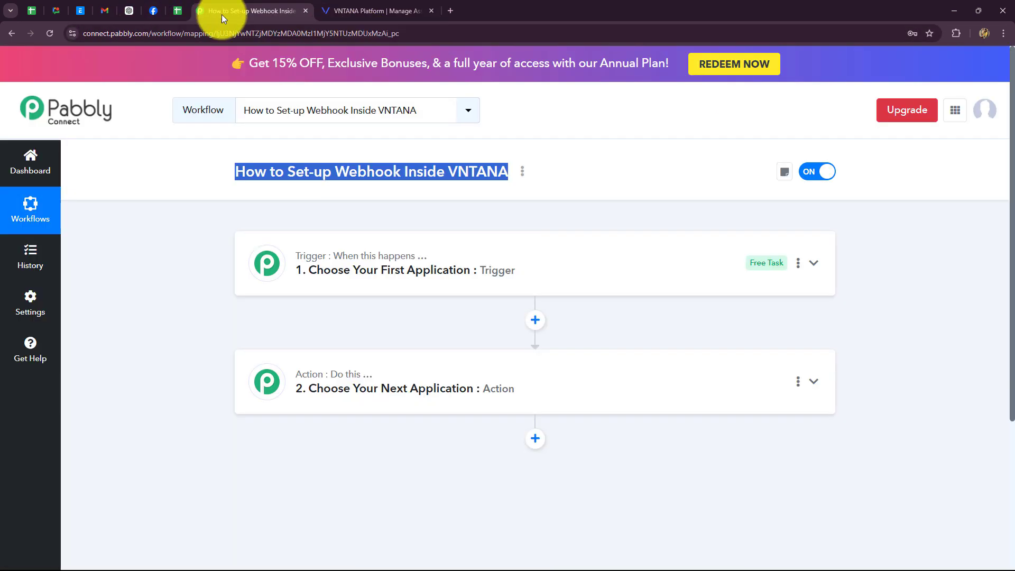
{"action": "left_click", "coordinate": [269, 165]}
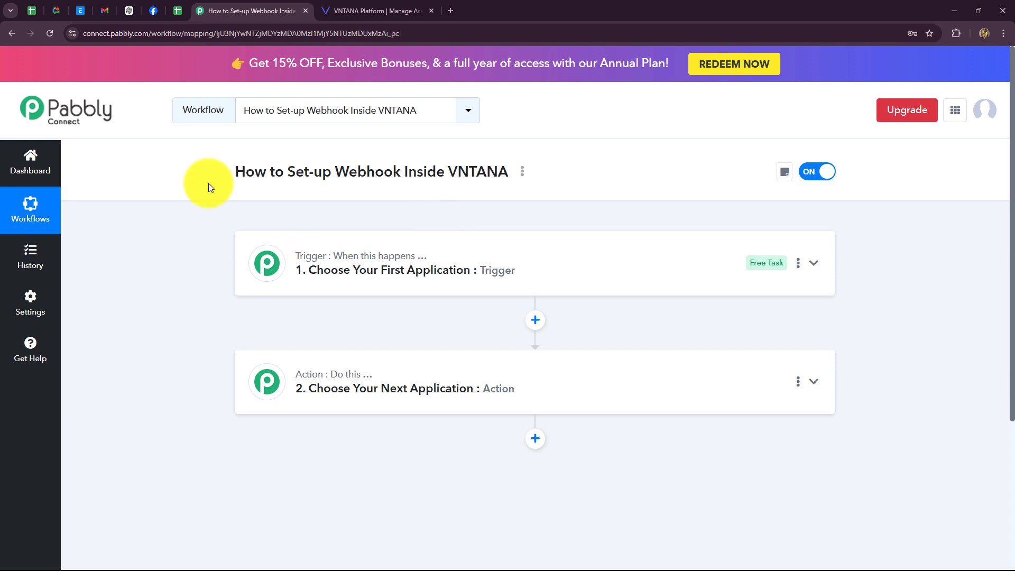
{"action": "left_click", "coordinate": [370, 9]}
{"action": "left_click", "coordinate": [256, 10]}
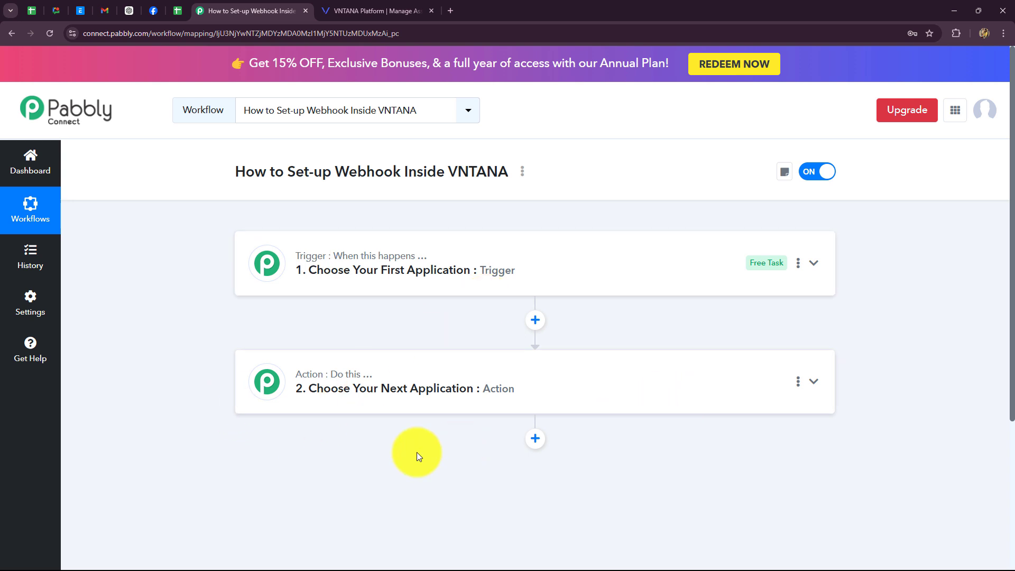
{"action": "mouse_move", "coordinate": [378, 255]}
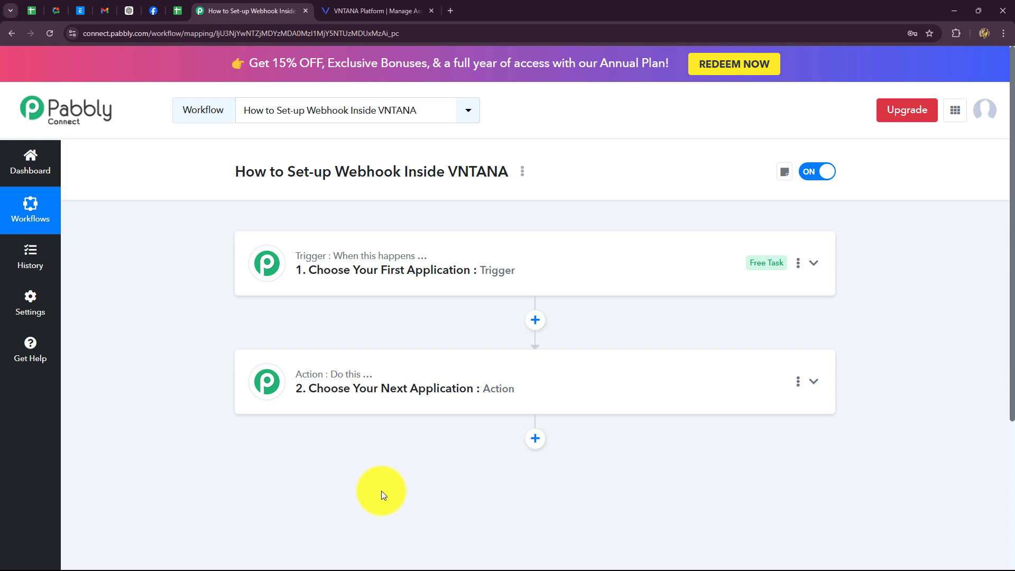
{"action": "left_click", "coordinate": [366, 11]}
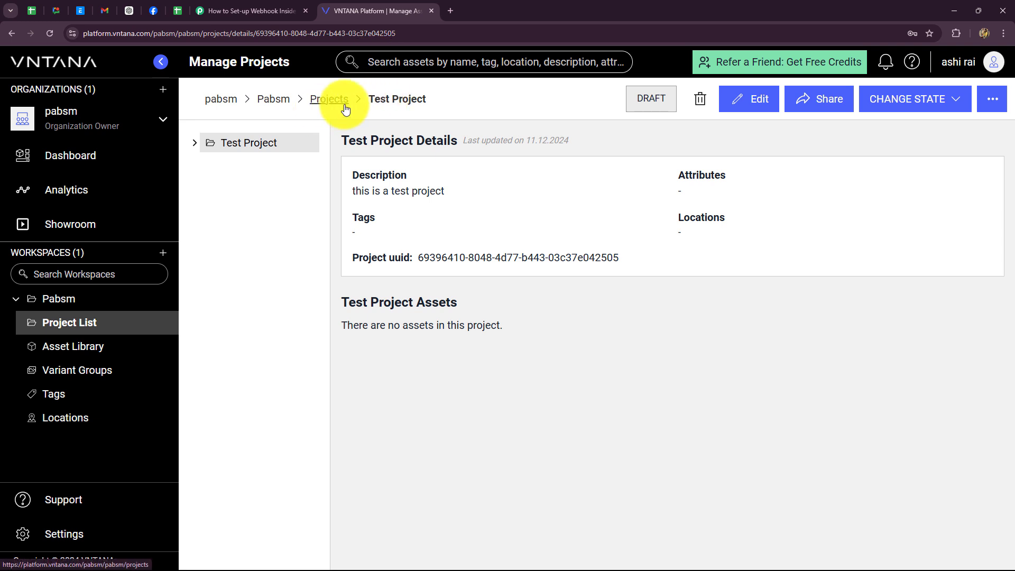
{"action": "left_click", "coordinate": [264, 15]}
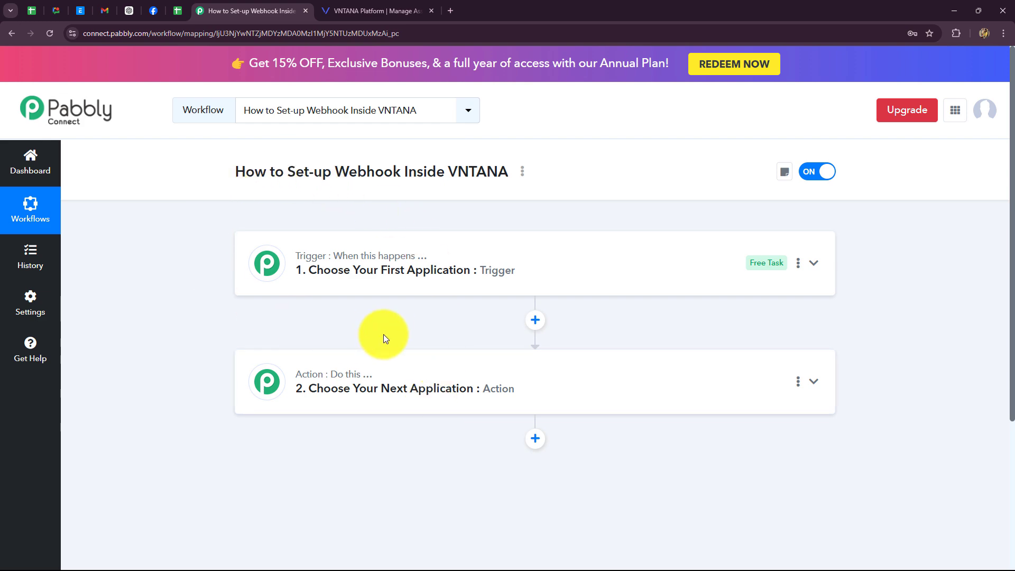
Choose VNTANA as the trigger application of the Pabbly Connect workflow
{"action": "left_click", "coordinate": [340, 242]}
{"action": "left_click", "coordinate": [343, 6]}
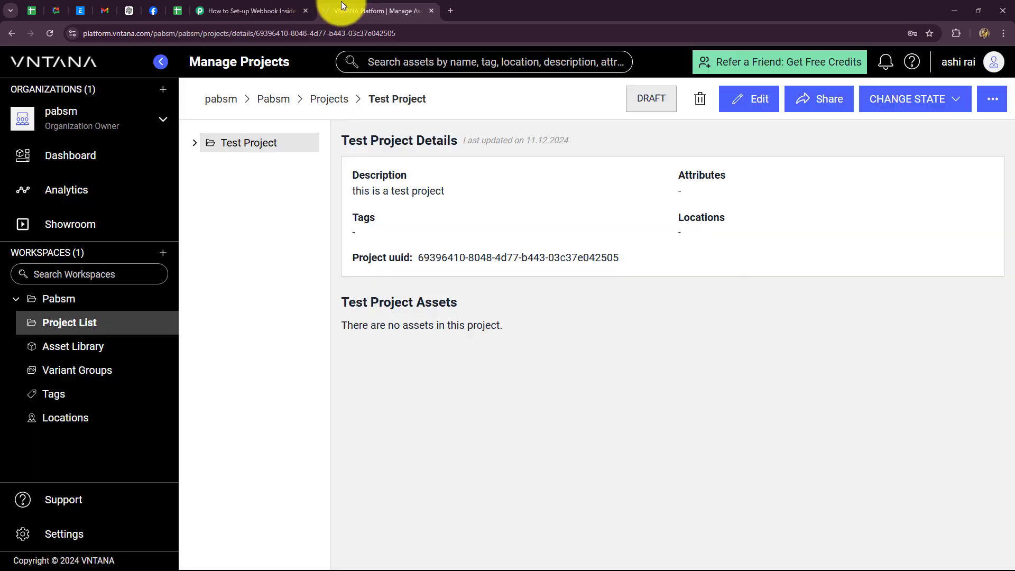
{"action": "left_click", "coordinate": [252, 11]}
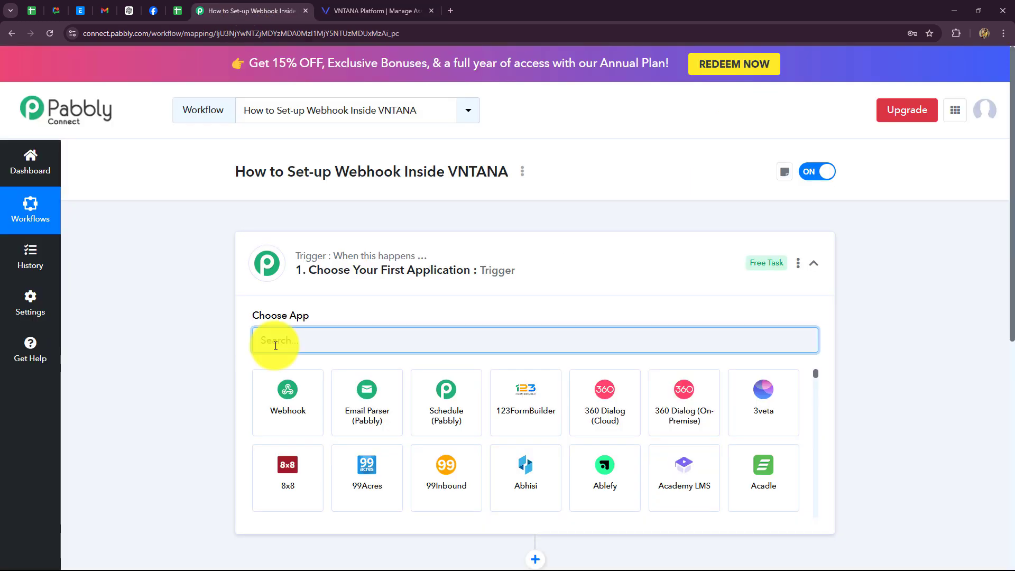
{"action": "key", "text": "Caps_Lock"}
{"action": "type", "text": "V"}
{"action": "key", "text": "Caps_Lock"}
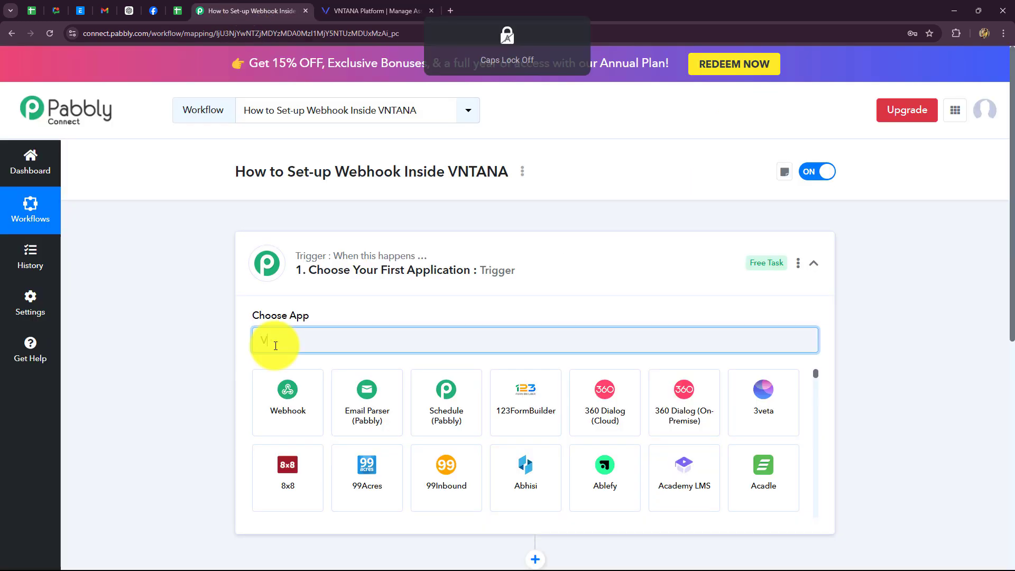
{"action": "type", "text": "n"}
{"action": "left_click", "coordinate": [261, 394]}
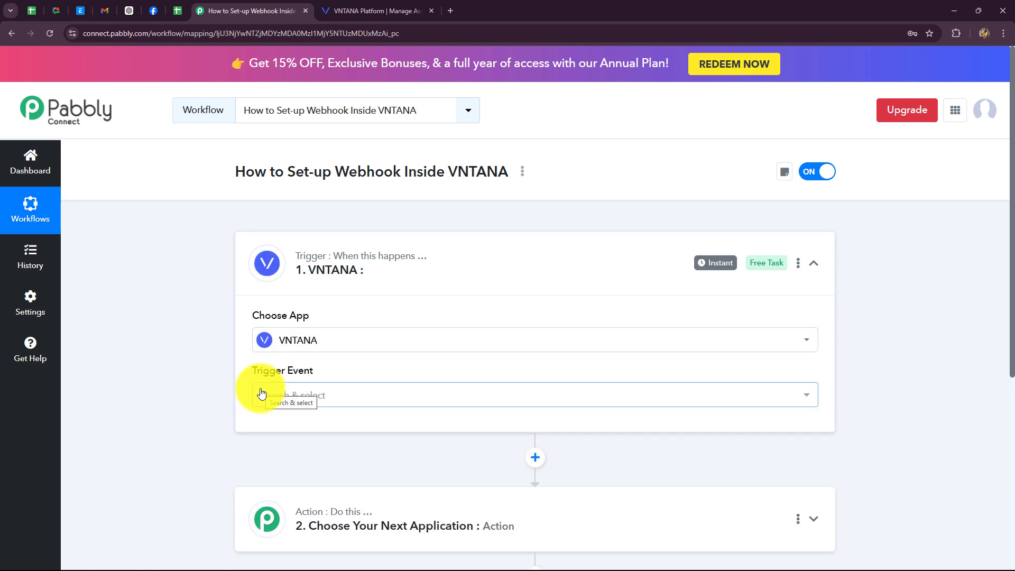
Examine the product and project trigger events offered for VNTANA
{"action": "scroll", "coordinate": [261, 391], "scroll_direction": "down", "scroll_amount": 3}
{"action": "left_click", "coordinate": [320, 244]}
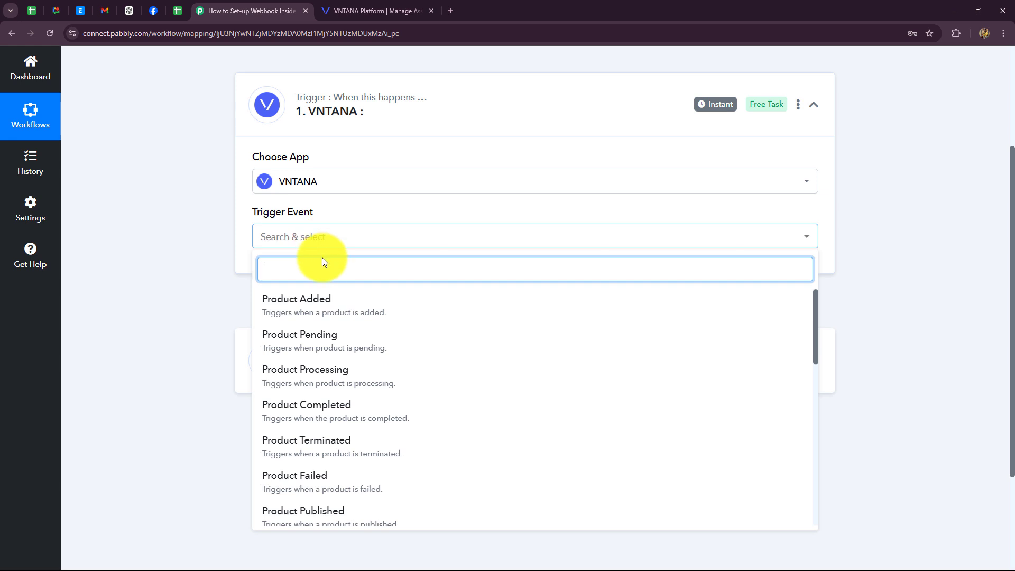
{"action": "scroll", "coordinate": [374, 382], "scroll_direction": "down", "scroll_amount": 3}
{"action": "scroll", "coordinate": [374, 382], "scroll_direction": "up", "scroll_amount": 3}
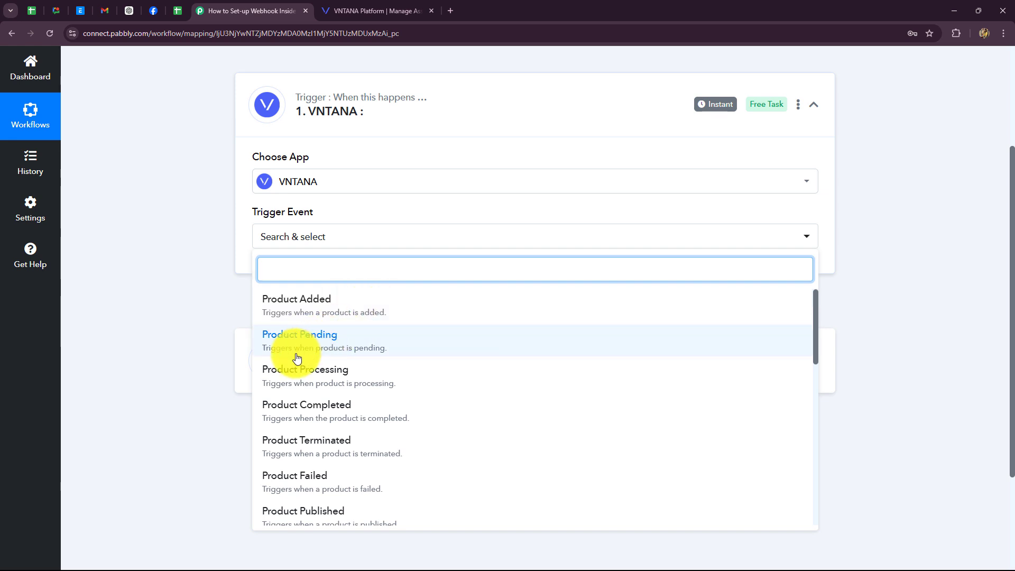
{"action": "scroll", "coordinate": [321, 368], "scroll_direction": "down", "scroll_amount": 2}
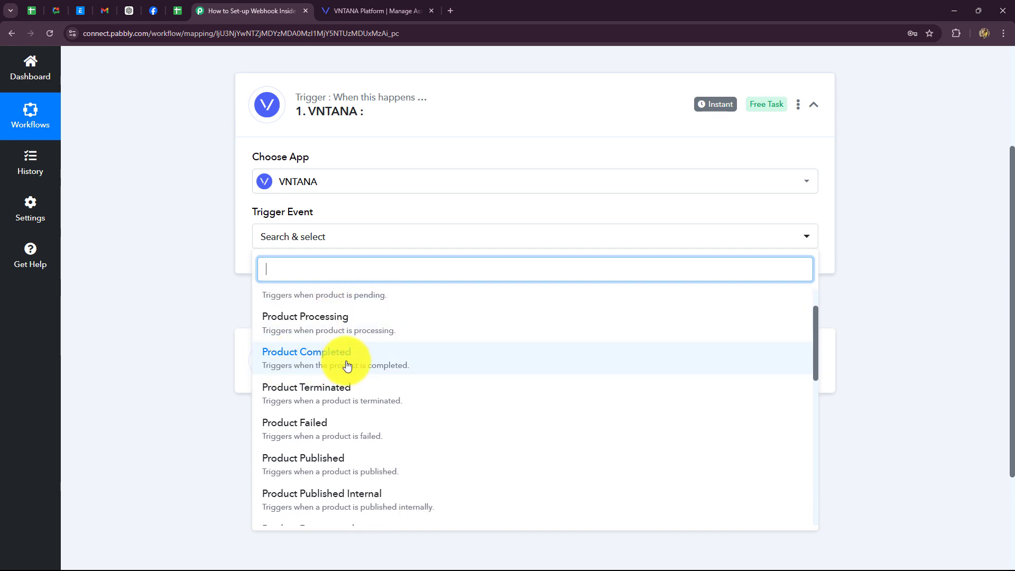
{"action": "scroll", "coordinate": [345, 359], "scroll_direction": "down", "scroll_amount": 3}
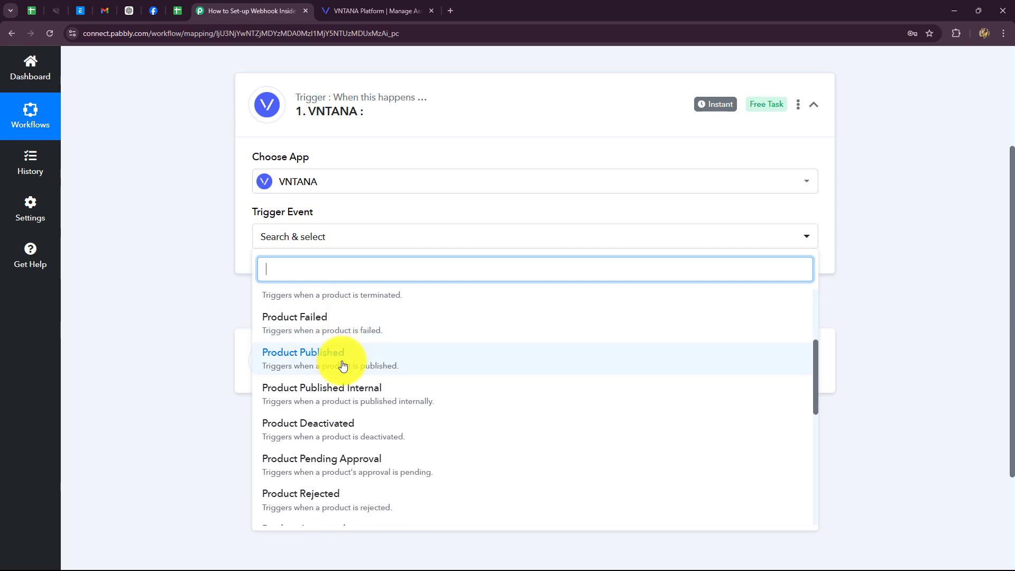
{"action": "scroll", "coordinate": [341, 365], "scroll_direction": "down", "scroll_amount": 2}
{"action": "scroll", "coordinate": [342, 365], "scroll_direction": "down", "scroll_amount": 4}
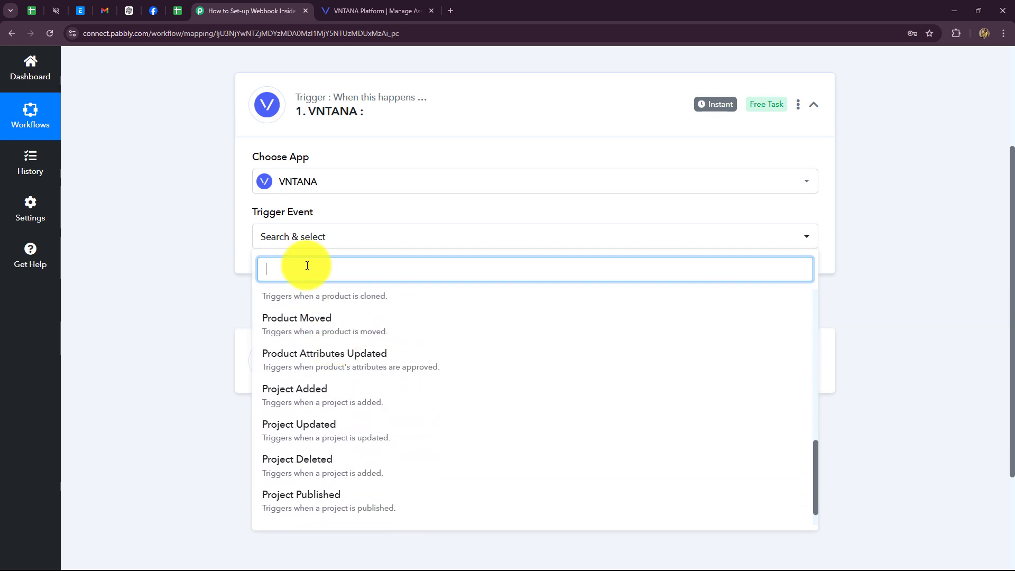
{"action": "scroll", "coordinate": [310, 383], "scroll_direction": "down", "scroll_amount": 1}
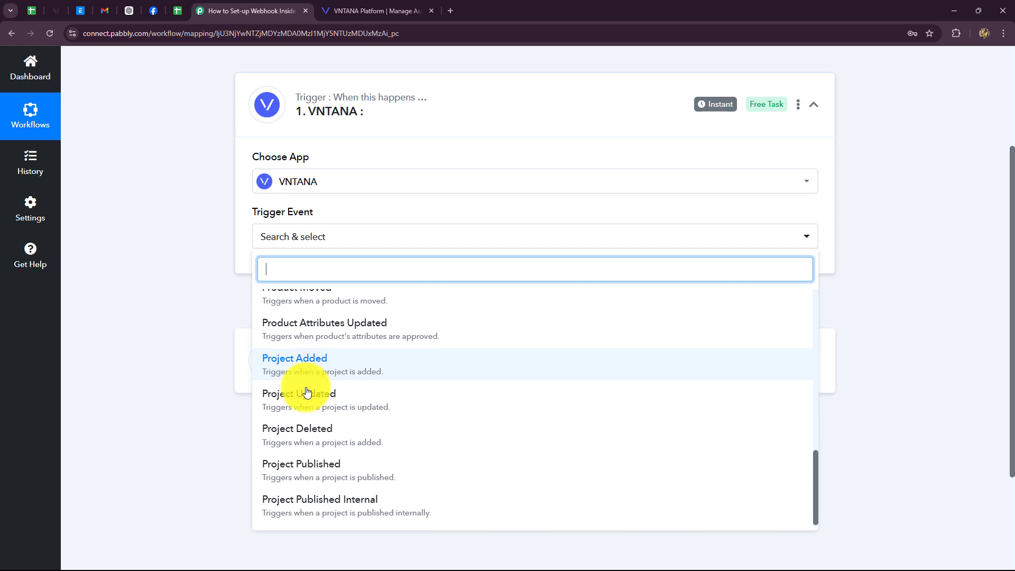
{"action": "scroll", "coordinate": [324, 464], "scroll_direction": "up", "scroll_amount": 4}
{"action": "scroll", "coordinate": [325, 463], "scroll_direction": "down", "scroll_amount": 3}
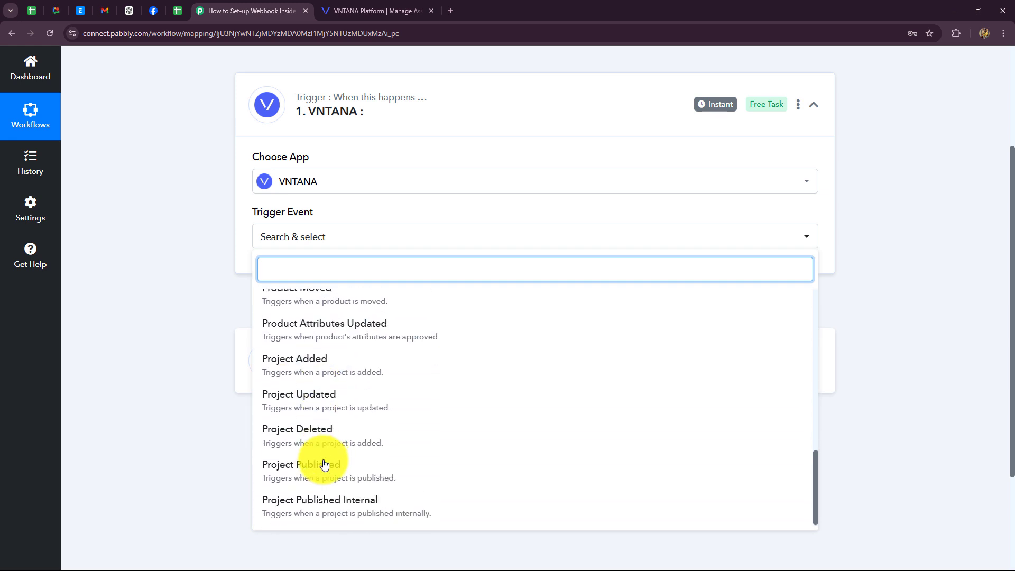
{"action": "scroll", "coordinate": [301, 442], "scroll_direction": "up", "scroll_amount": 2}
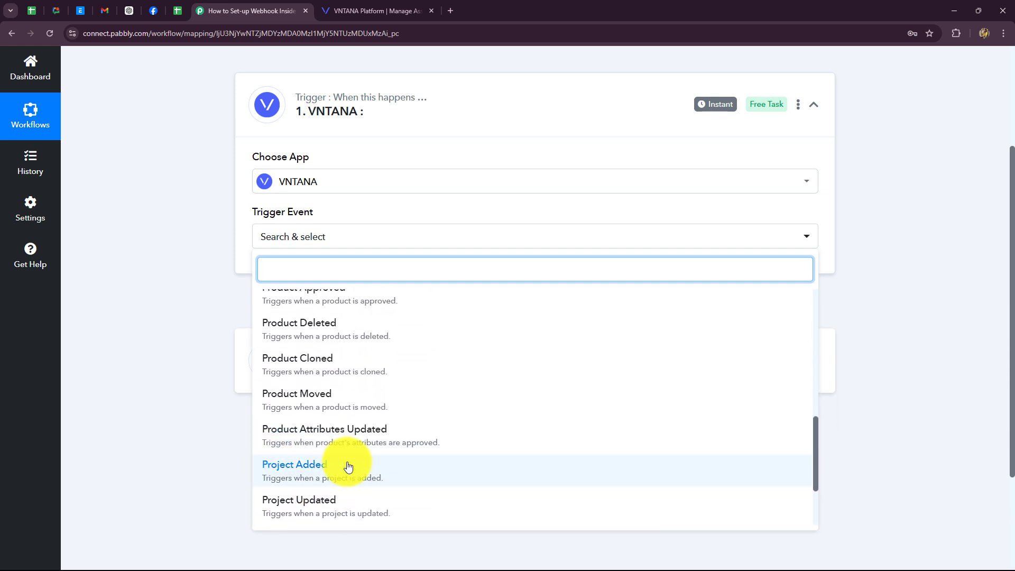
{"action": "scroll", "coordinate": [346, 460], "scroll_direction": "down", "scroll_amount": 3}
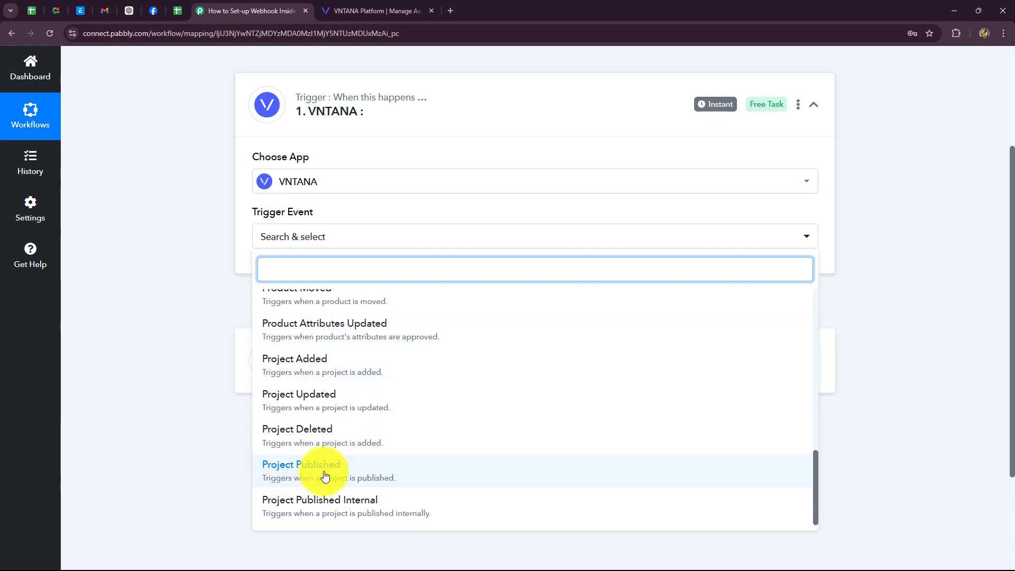
{"action": "scroll", "coordinate": [352, 414], "scroll_direction": "up", "scroll_amount": 5}
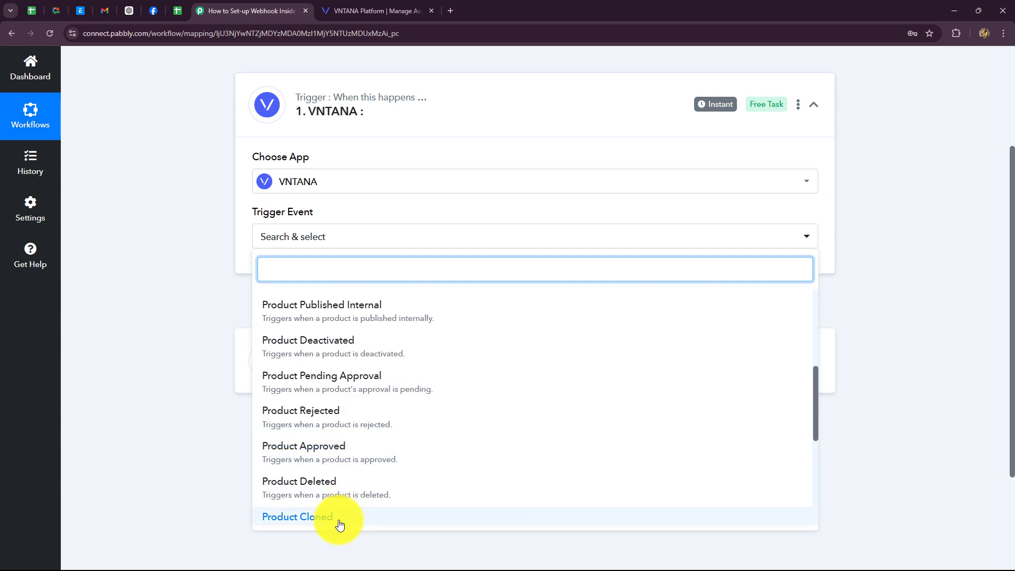
Set the VNTANA trigger event to Project Added
{"action": "left_click", "coordinate": [358, 7]}
{"action": "left_click", "coordinate": [267, 9]}
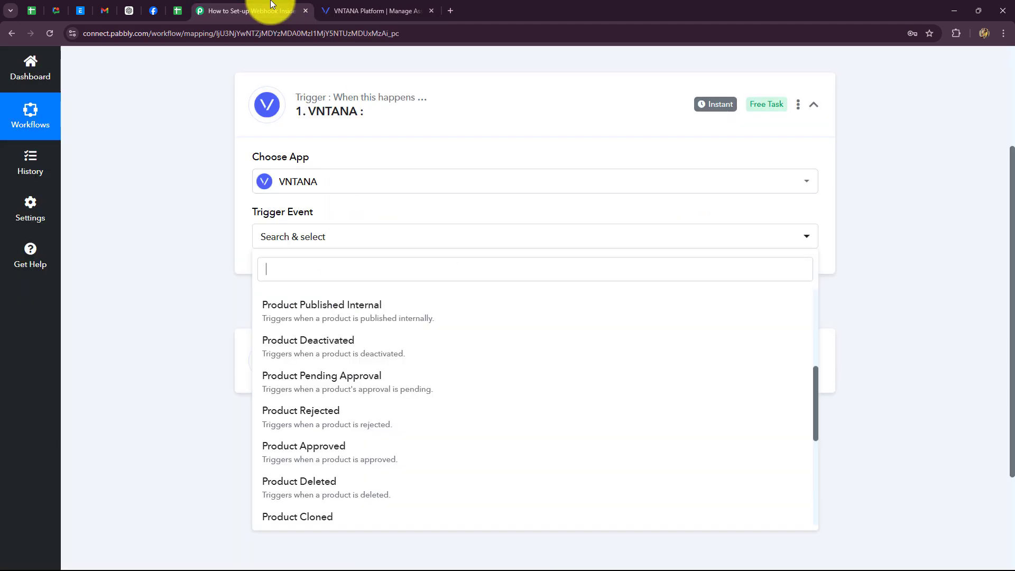
{"action": "scroll", "coordinate": [309, 418], "scroll_direction": "down", "scroll_amount": 2}
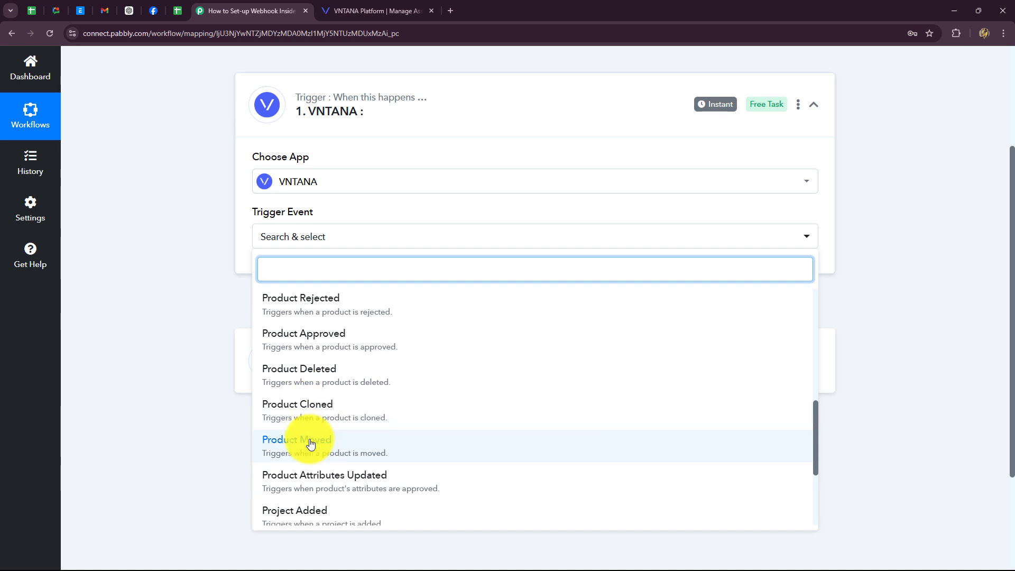
{"action": "scroll", "coordinate": [309, 444], "scroll_direction": "down", "scroll_amount": 2}
{"action": "left_click", "coordinate": [309, 419]}
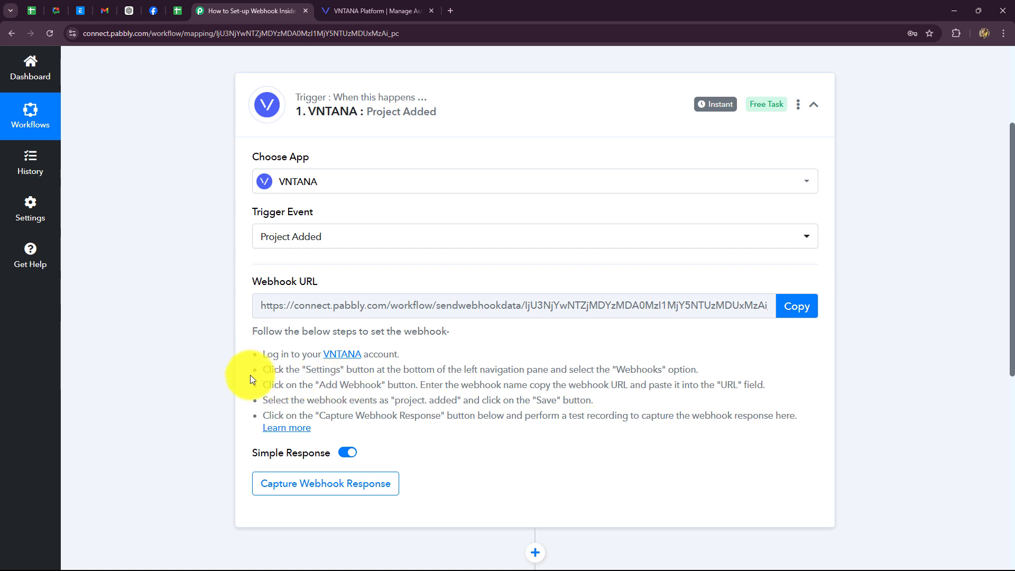
Read the webhook setup instructions for the VNTANA trigger and copy its webhook URL
{"action": "left_click_drag", "start_coordinate": [264, 361], "coordinate": [827, 413]}
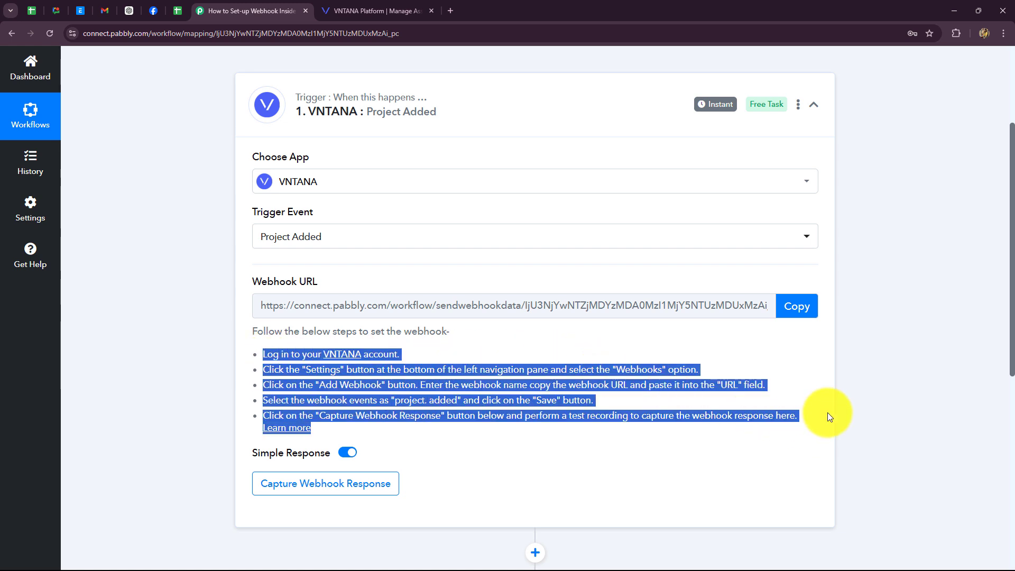
{"action": "left_click", "coordinate": [882, 396]}
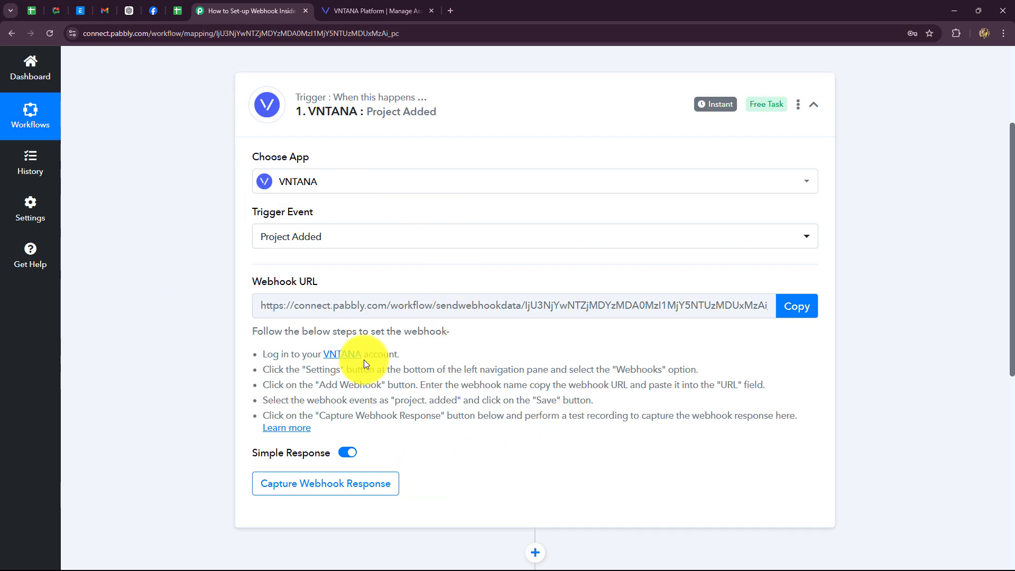
{"action": "left_click", "coordinate": [370, 11]}
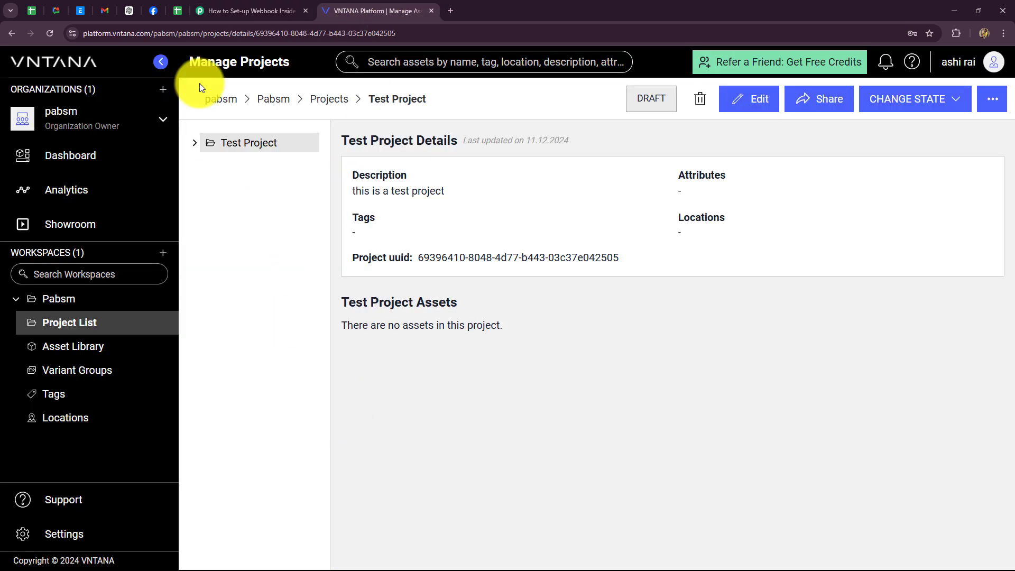
{"action": "left_click", "coordinate": [257, 11]}
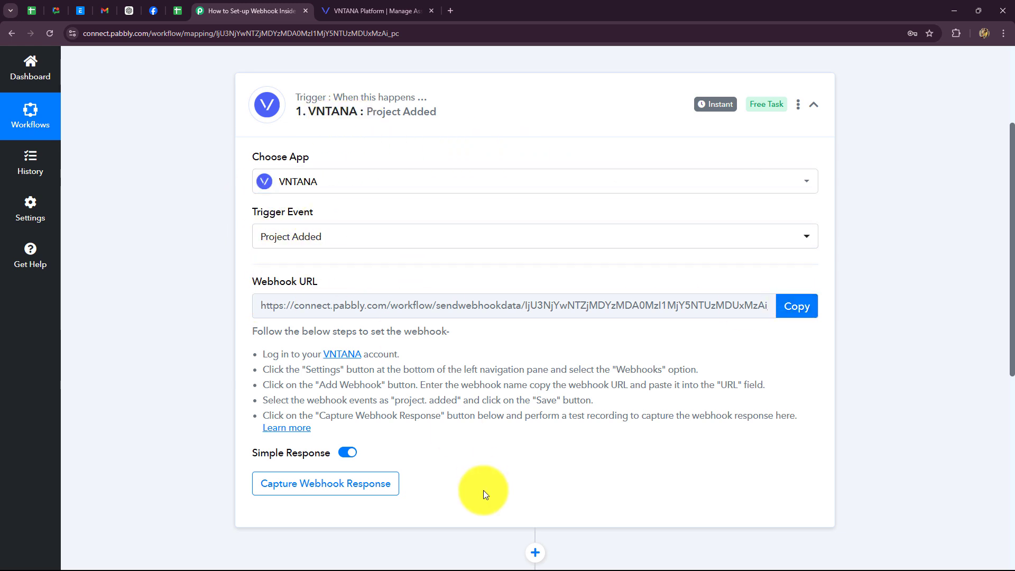
{"action": "left_click", "coordinate": [796, 312]}
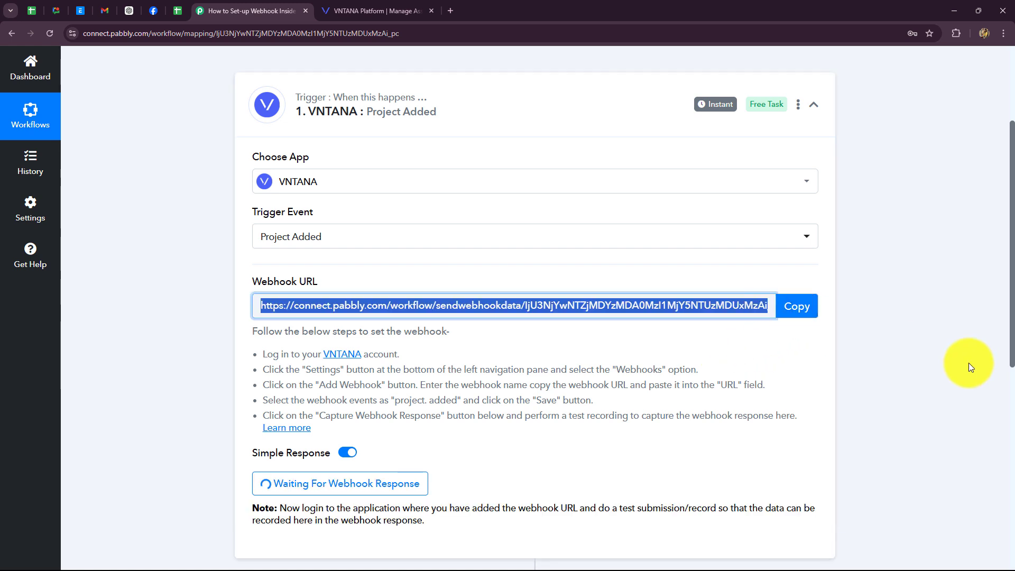
Switch to VNTANA and start creating a new webhook in the organization's settings
{"action": "left_click", "coordinate": [366, 17]}
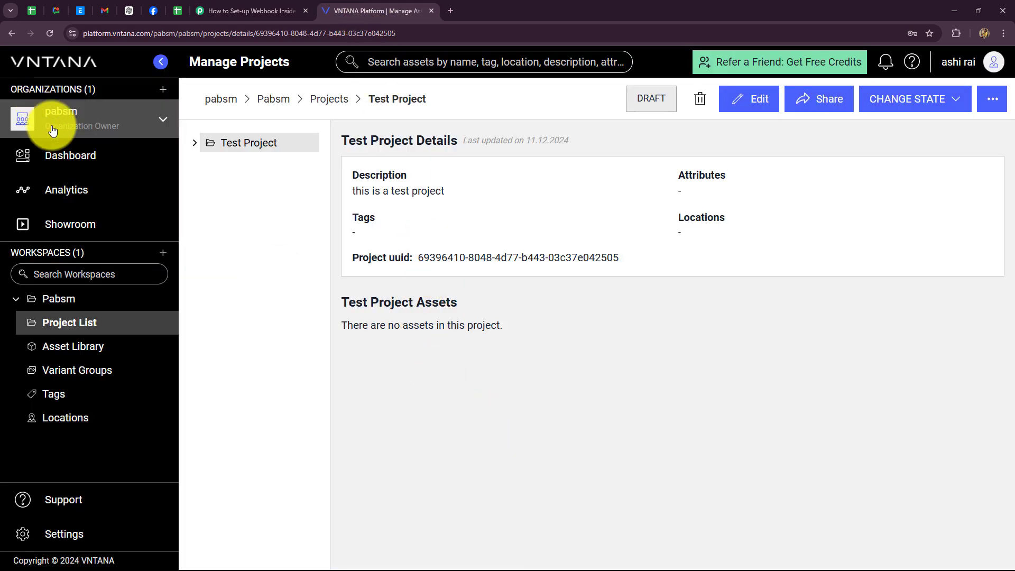
{"action": "left_click", "coordinate": [58, 540]}
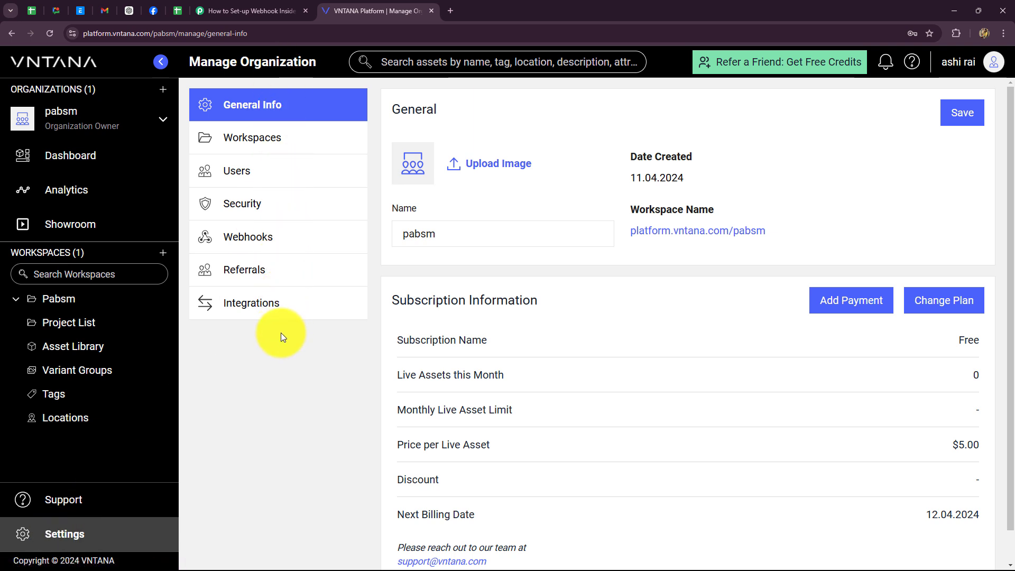
{"action": "left_click", "coordinate": [248, 236]}
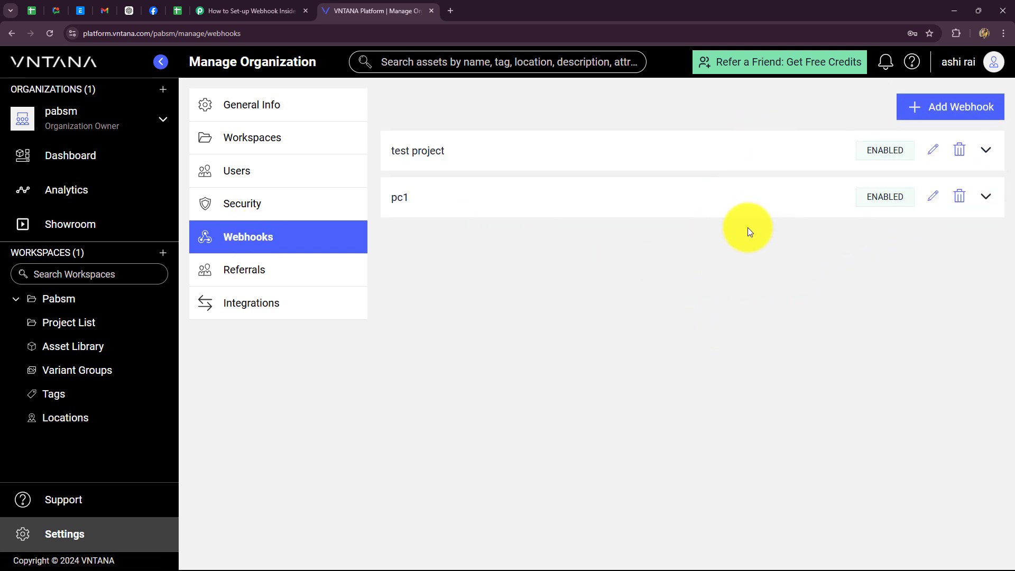
{"action": "left_click", "coordinate": [950, 116]}
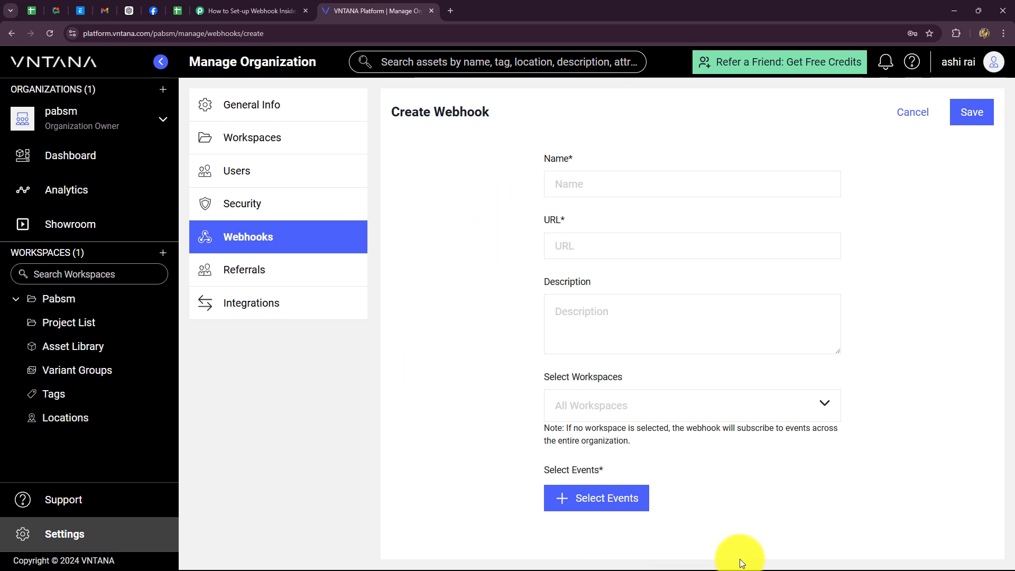
Name the webhook New Projects and paste the copied Pabbly Connect webhook URL as its destination
{"action": "left_click", "coordinate": [580, 187]}
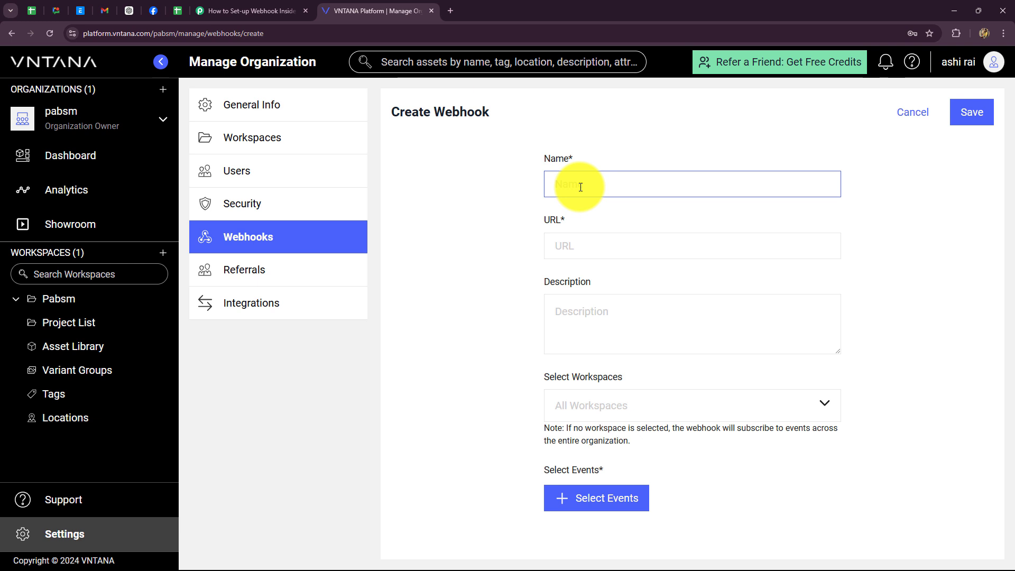
{"action": "left_click", "coordinate": [581, 187]}
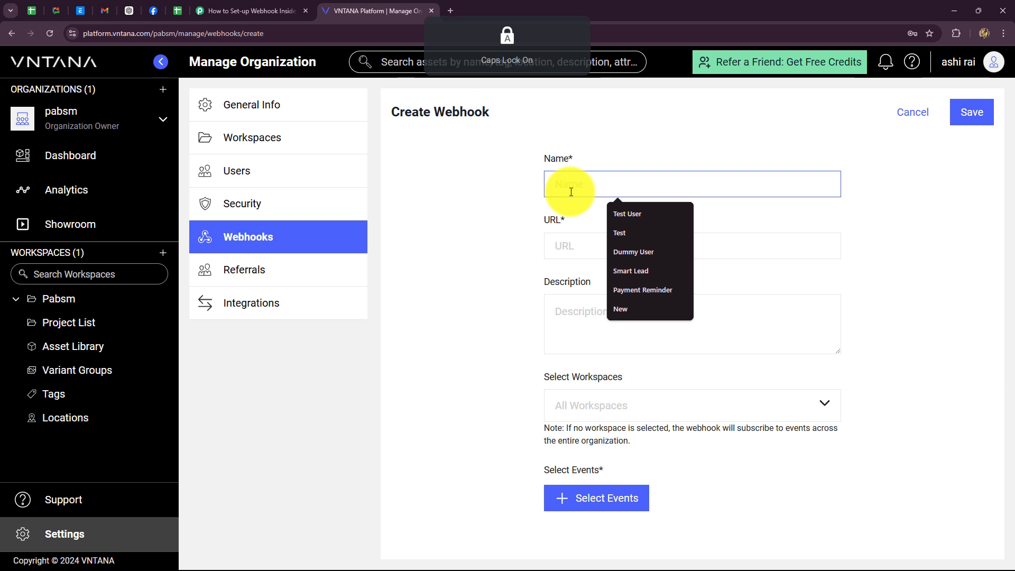
{"action": "type", "text": "New Projects"}
{"action": "left_click", "coordinate": [569, 244]}
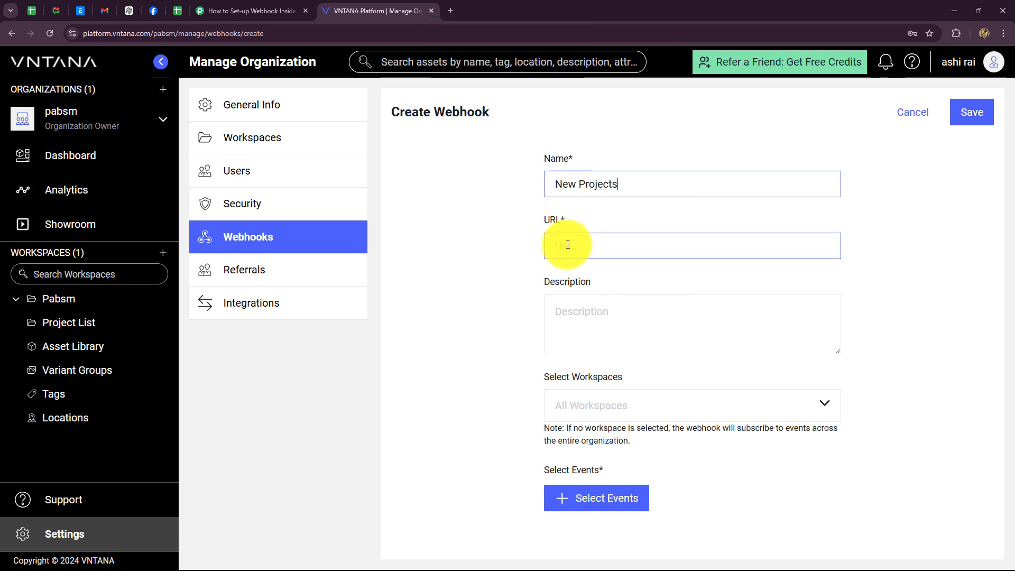
{"action": "key", "text": "ctrl+v"}
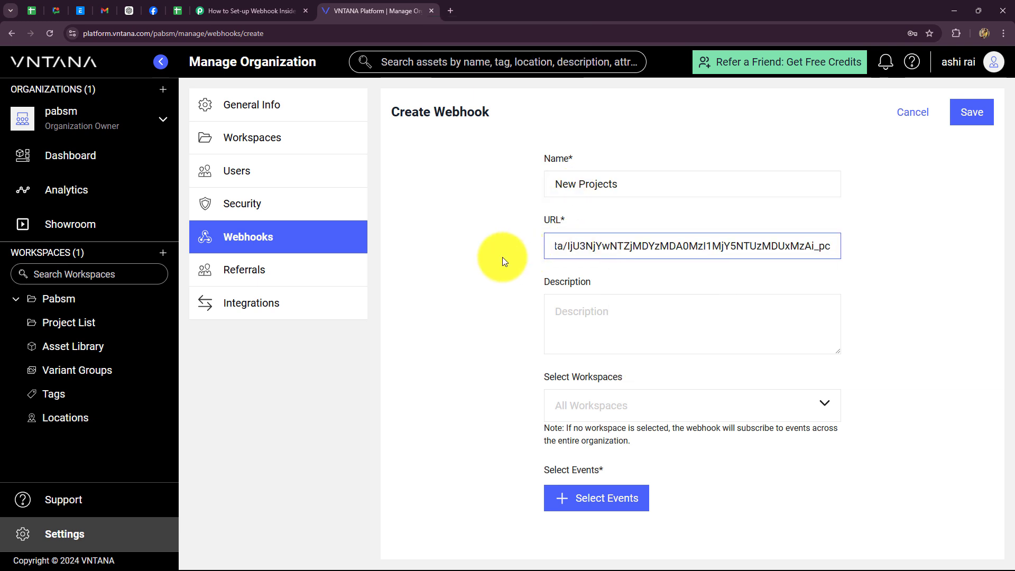
{"action": "left_click", "coordinate": [502, 257]}
Enter New Projects as the webhook's description and limit the webhook to the Pabsm workspace
{"action": "left_click", "coordinate": [612, 340]}
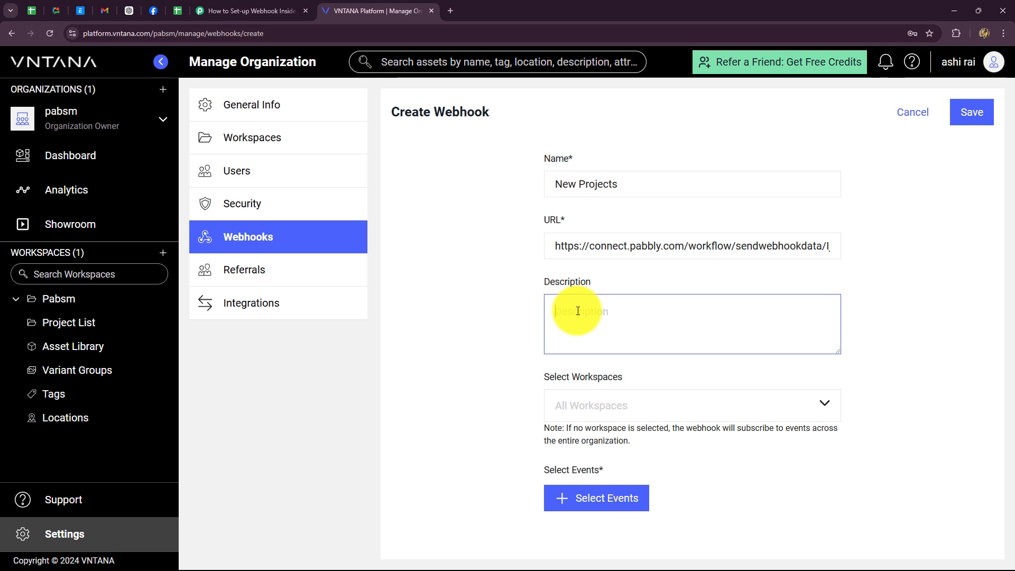
{"action": "key", "text": "ctrl+v"}
{"action": "left_click", "coordinate": [588, 411]}
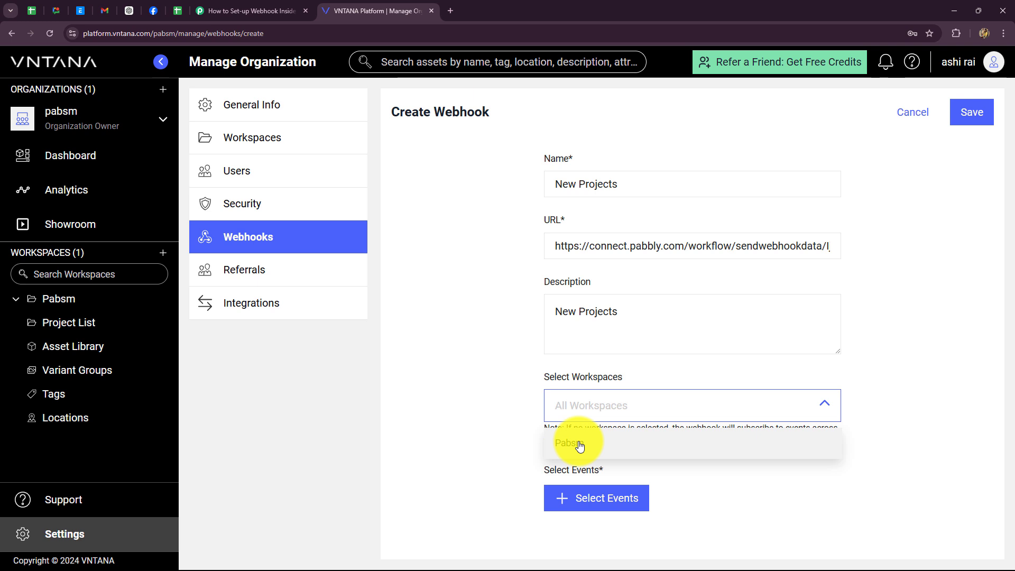
{"action": "left_click", "coordinate": [580, 446]}
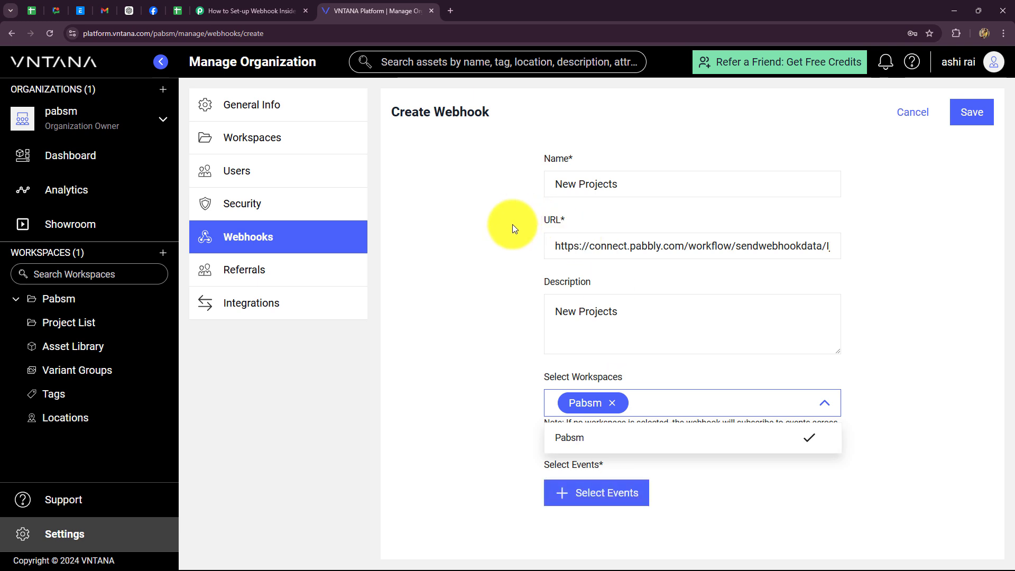
Subscribe the webhook to the project.added event and save the new webhook
{"action": "left_click", "coordinate": [603, 497]}
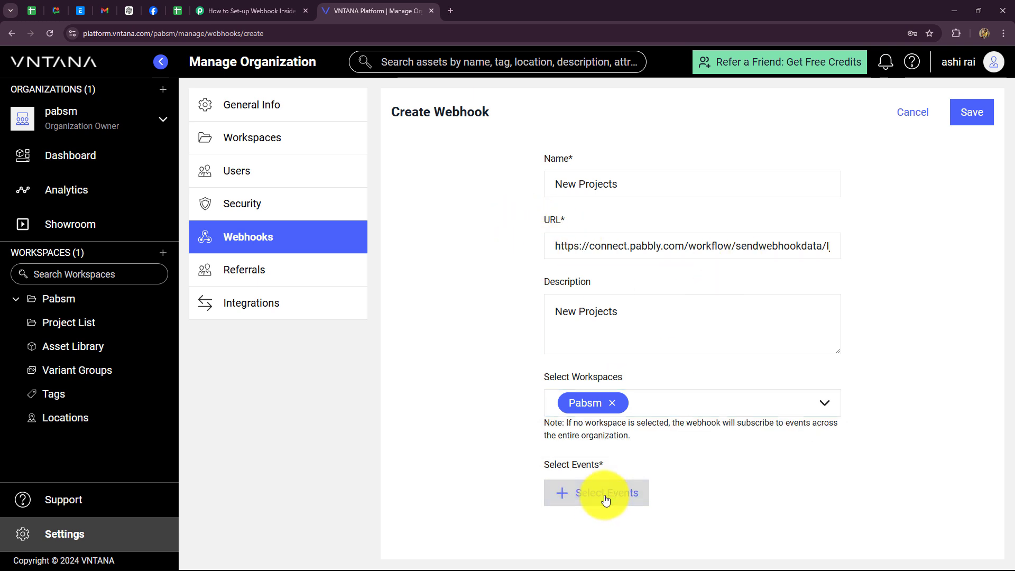
{"action": "left_click", "coordinate": [560, 494]}
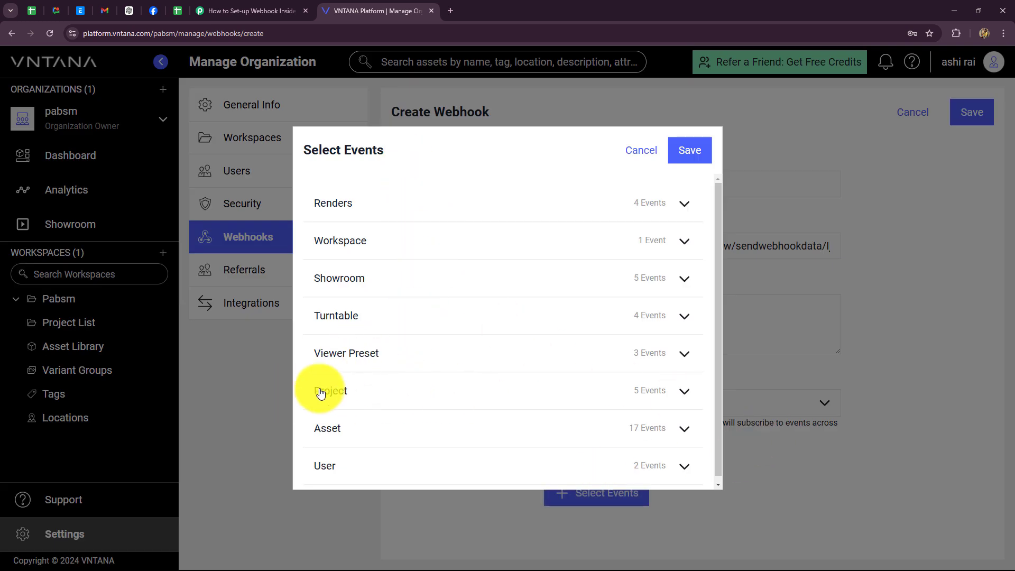
{"action": "left_click", "coordinate": [682, 391]}
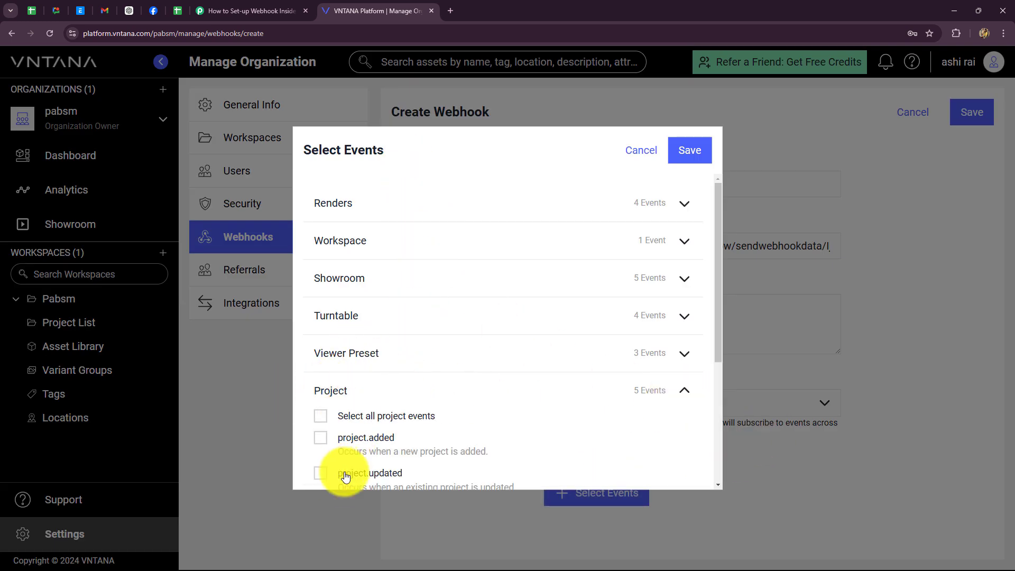
{"action": "scroll", "coordinate": [446, 441], "scroll_direction": "down", "scroll_amount": 2}
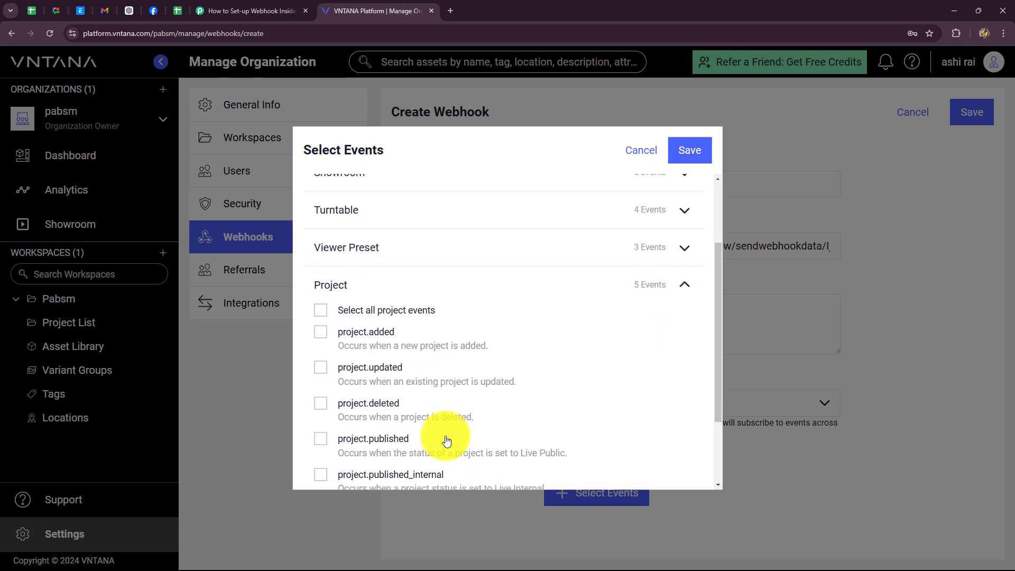
{"action": "left_click", "coordinate": [327, 337]}
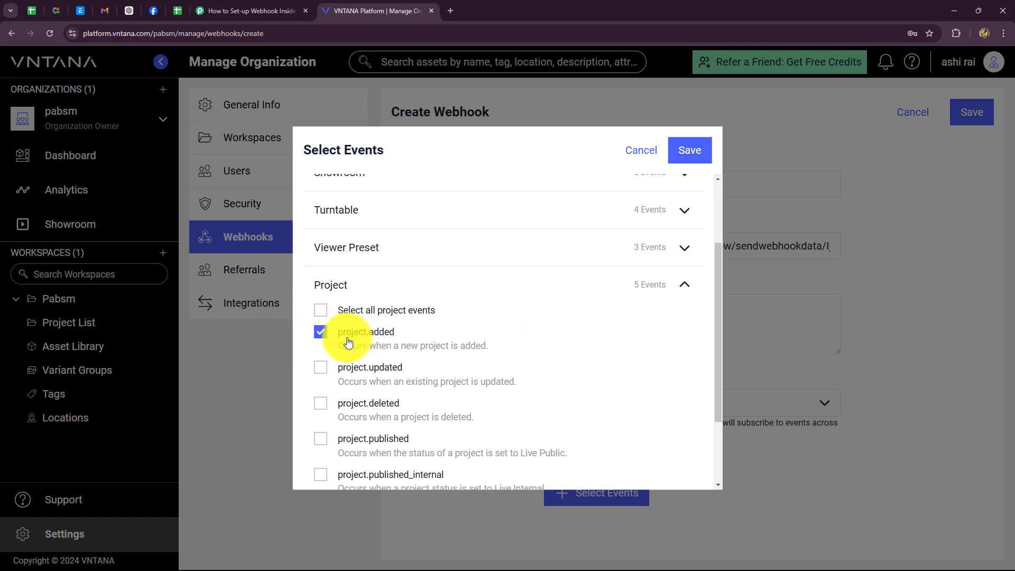
{"action": "left_click", "coordinate": [678, 152]}
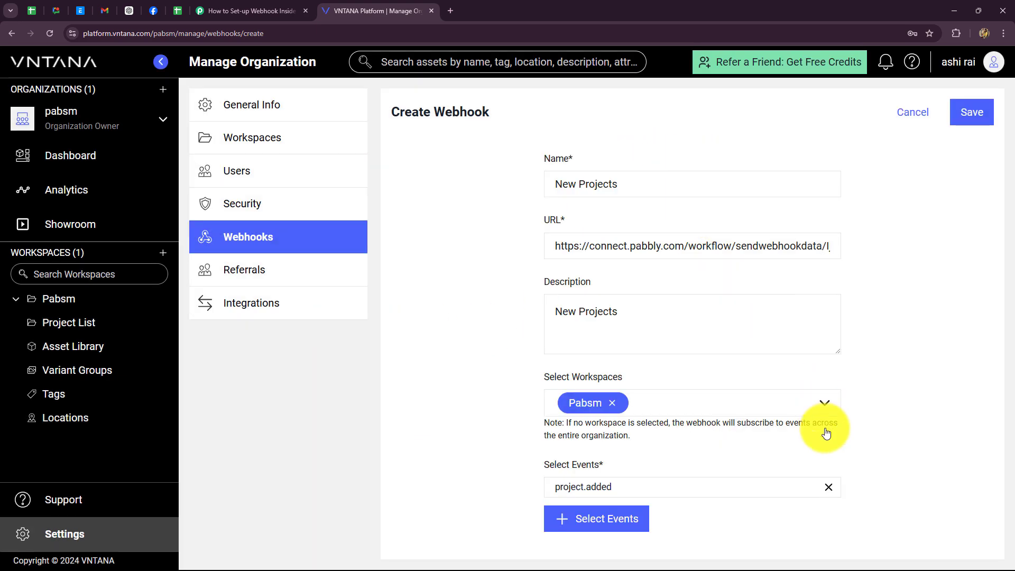
{"action": "left_click", "coordinate": [972, 112]}
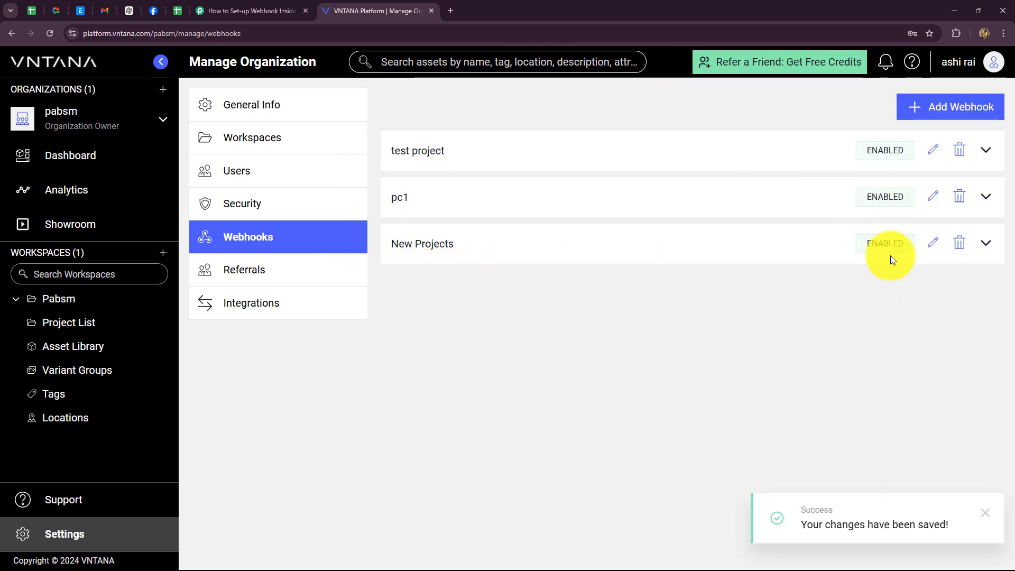
Switch to Pabbly Connect and review the VNTANA trigger's event and its note on making a test submission
{"action": "left_click", "coordinate": [253, 10]}
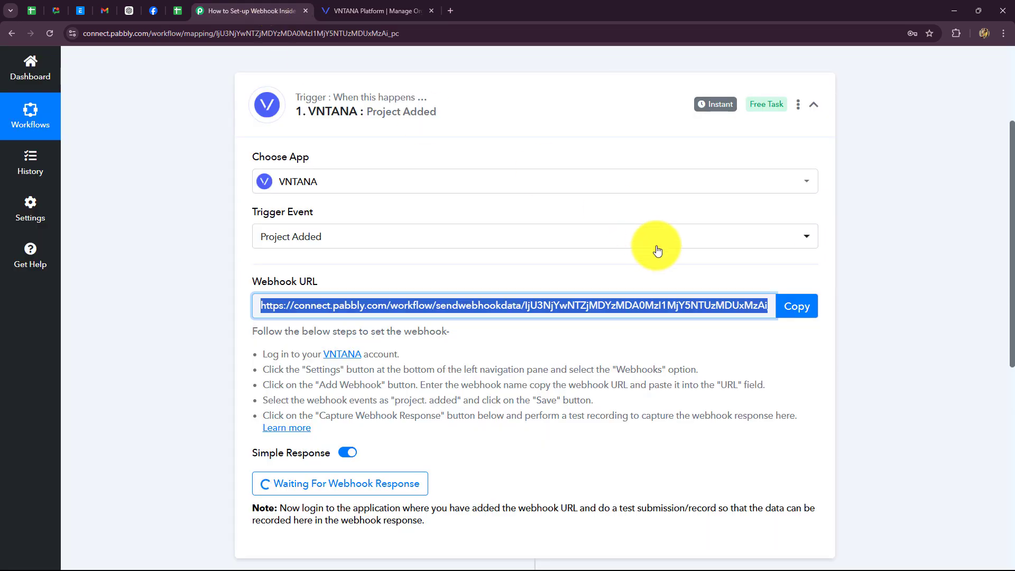
{"action": "scroll", "coordinate": [657, 250], "scroll_direction": "down", "scroll_amount": 4}
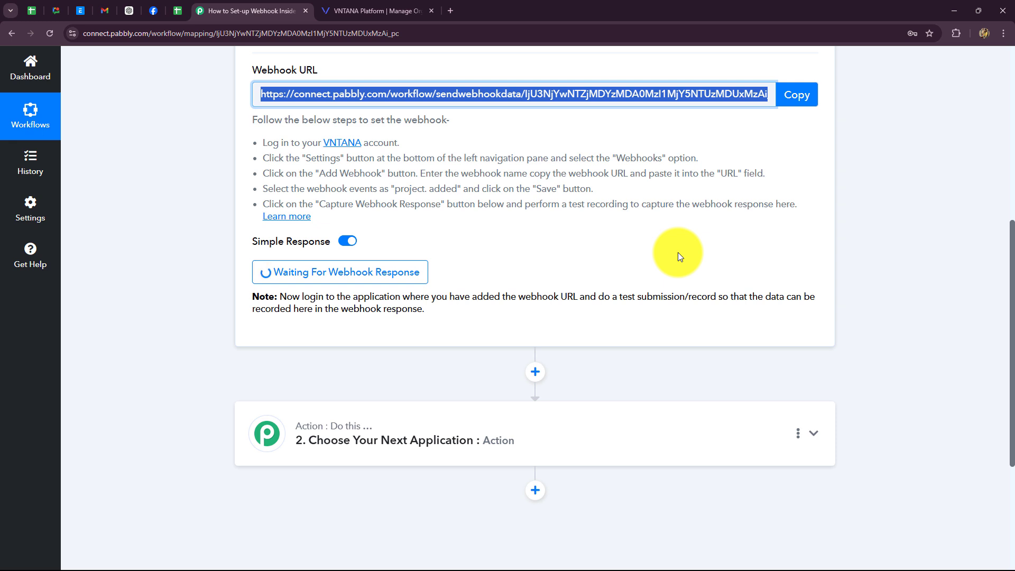
{"action": "left_click_drag", "start_coordinate": [495, 298], "coordinate": [532, 373]}
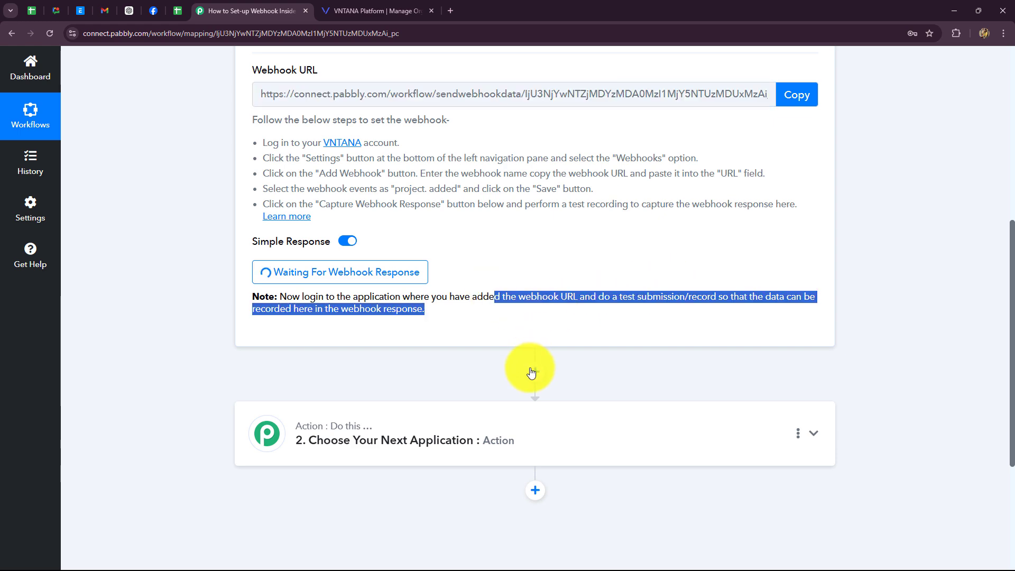
{"action": "scroll", "coordinate": [531, 373], "scroll_direction": "up", "scroll_amount": 3}
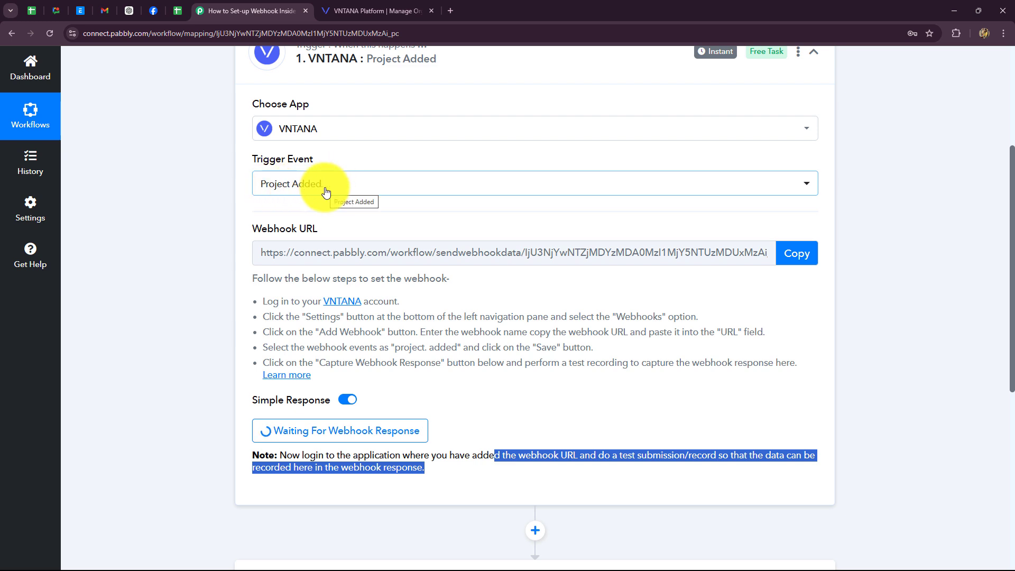
{"action": "scroll", "coordinate": [181, 282], "scroll_direction": "down", "scroll_amount": 4}
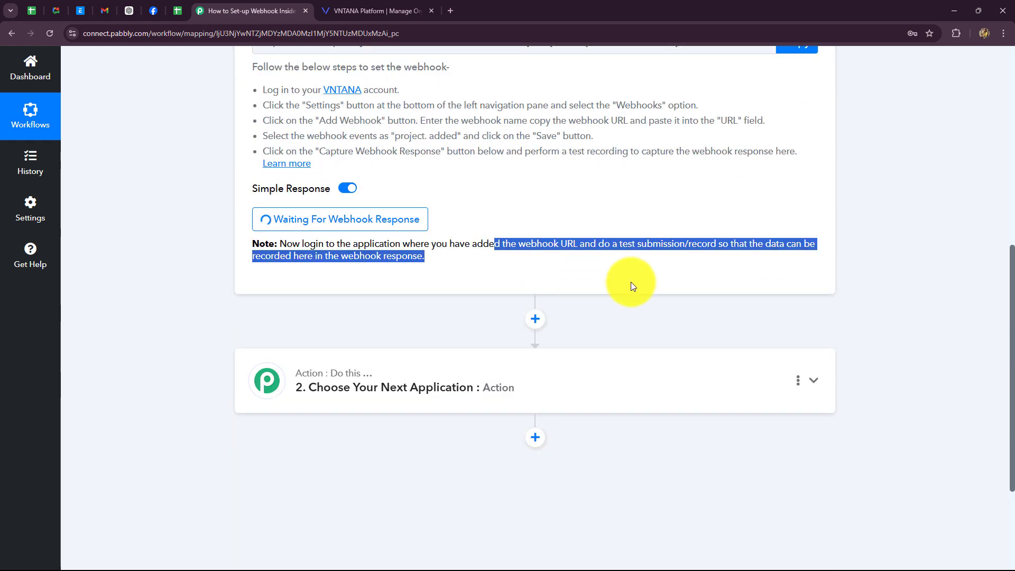
{"action": "left_click", "coordinate": [495, 281]}
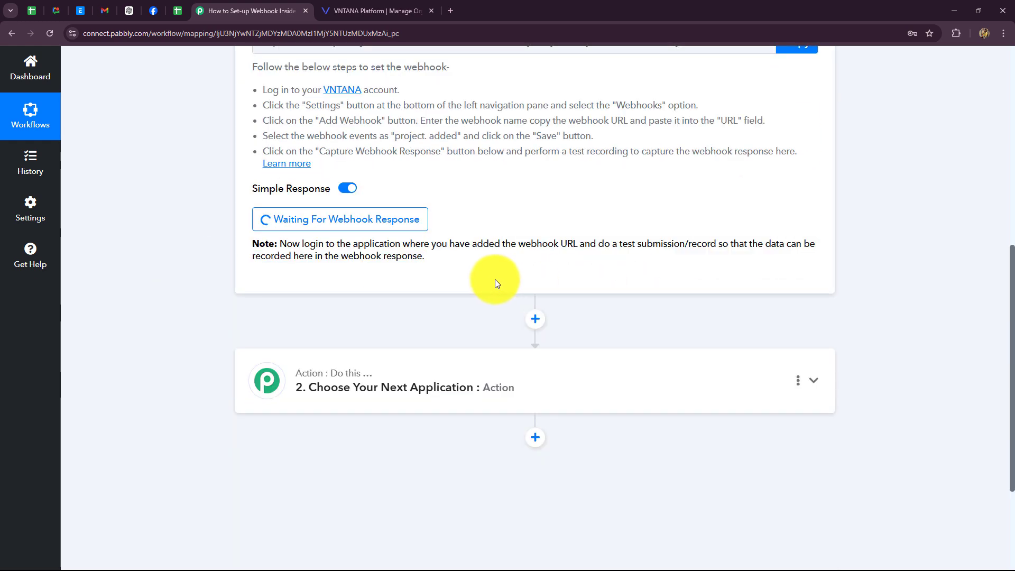
Switch to VNTANA and start a new project in the Pabsm workspace's project list
{"action": "left_click", "coordinate": [362, 12]}
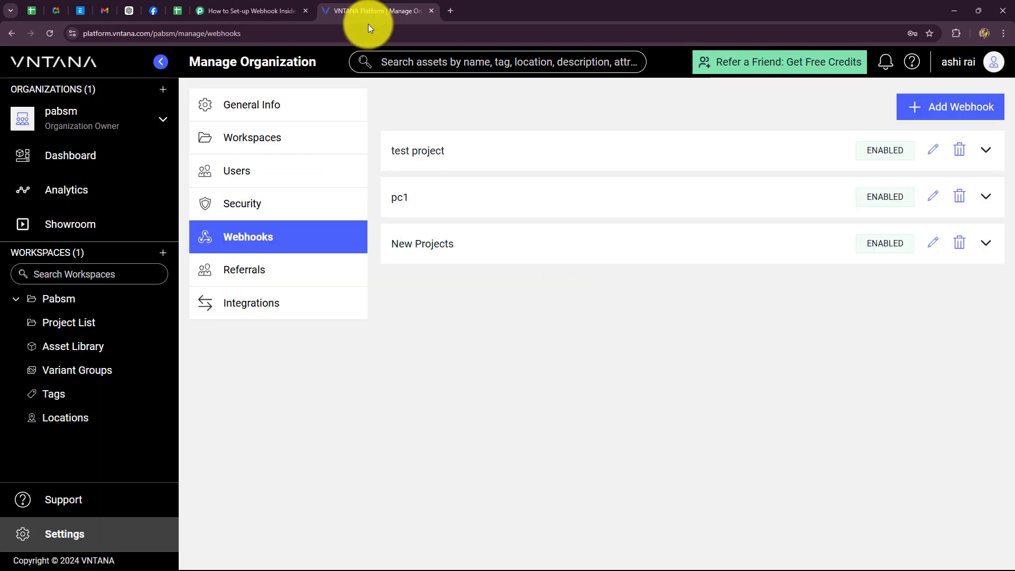
{"action": "left_click", "coordinate": [58, 299]}
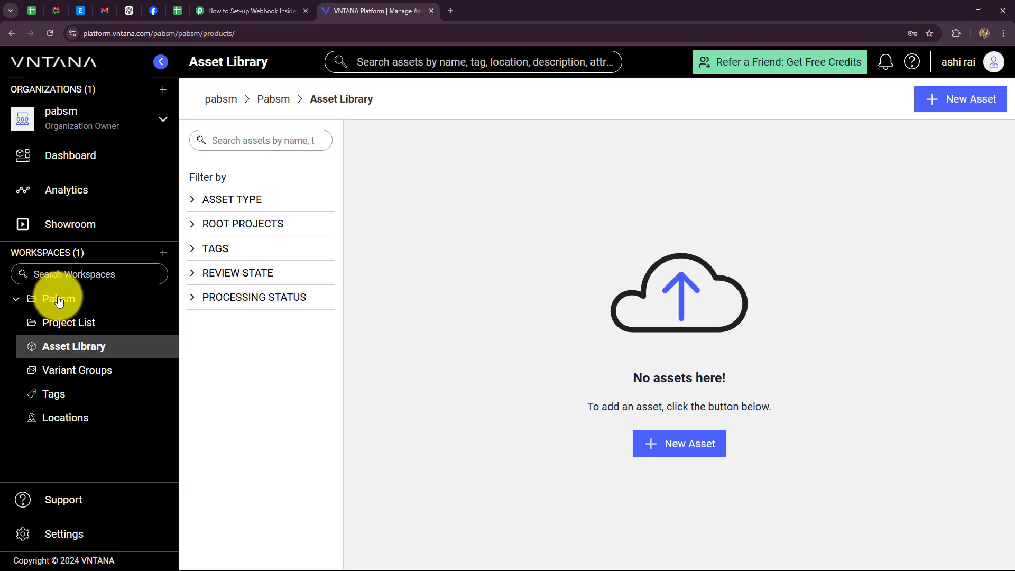
{"action": "left_click", "coordinate": [77, 329]}
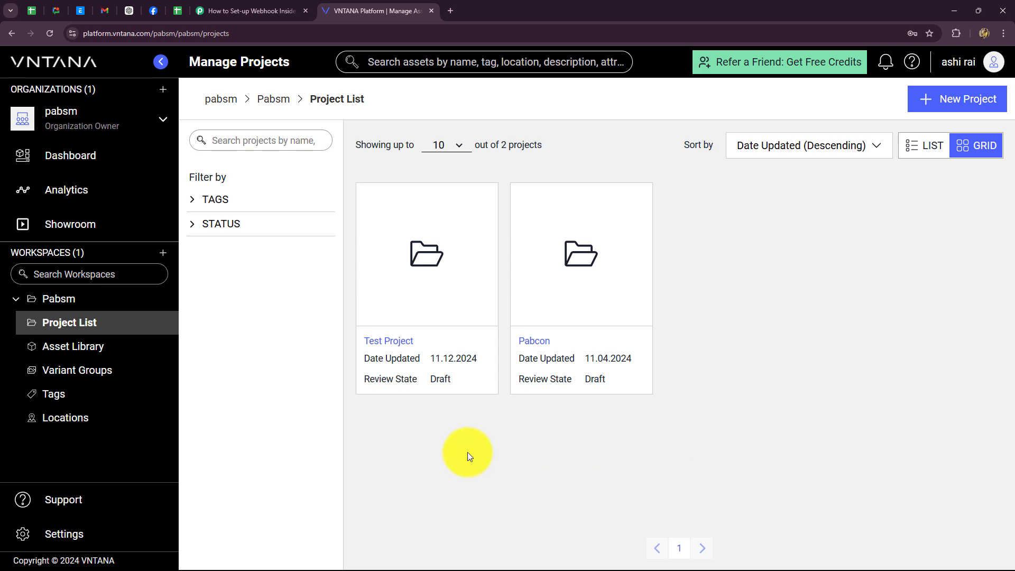
{"action": "left_click", "coordinate": [965, 99]}
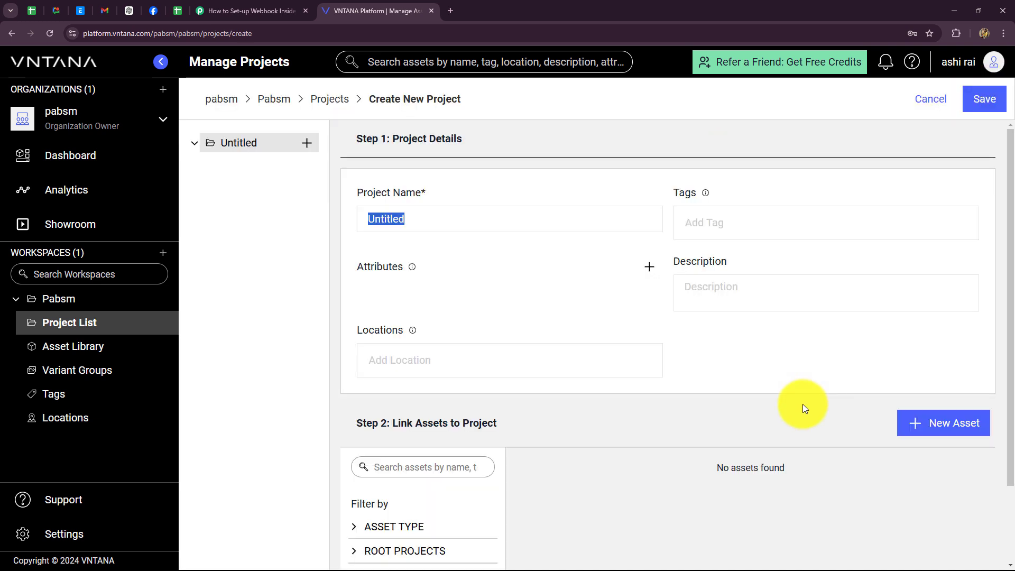
Name the project Social Media Marketing, describe it as "3D Product Asset Integration for Enhanced Customer Engagement", and save it
{"action": "double_click", "coordinate": [423, 219]}
{"action": "key", "text": "BackSpace"}
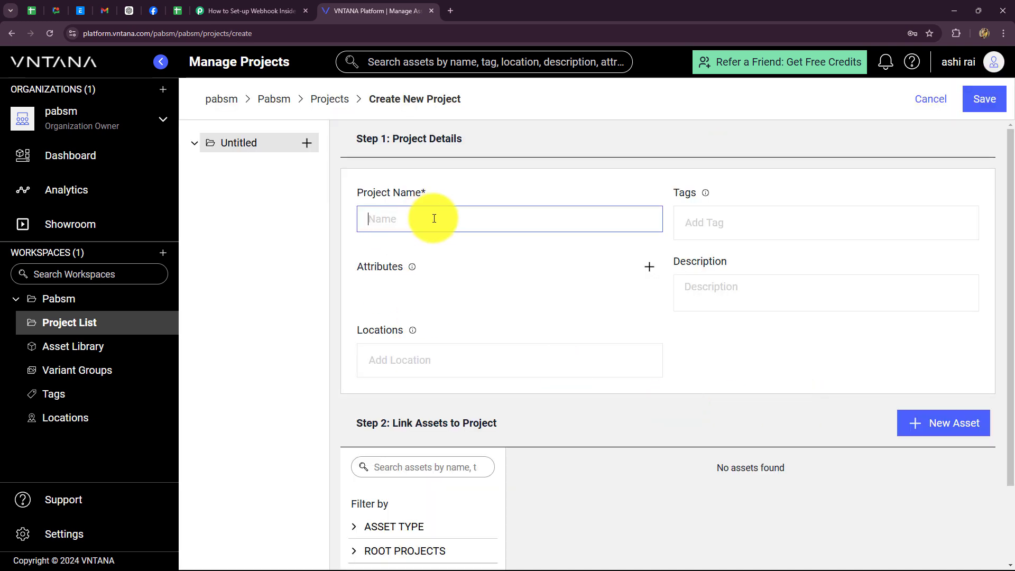
{"action": "type", "text": "Social Media Marketing"}
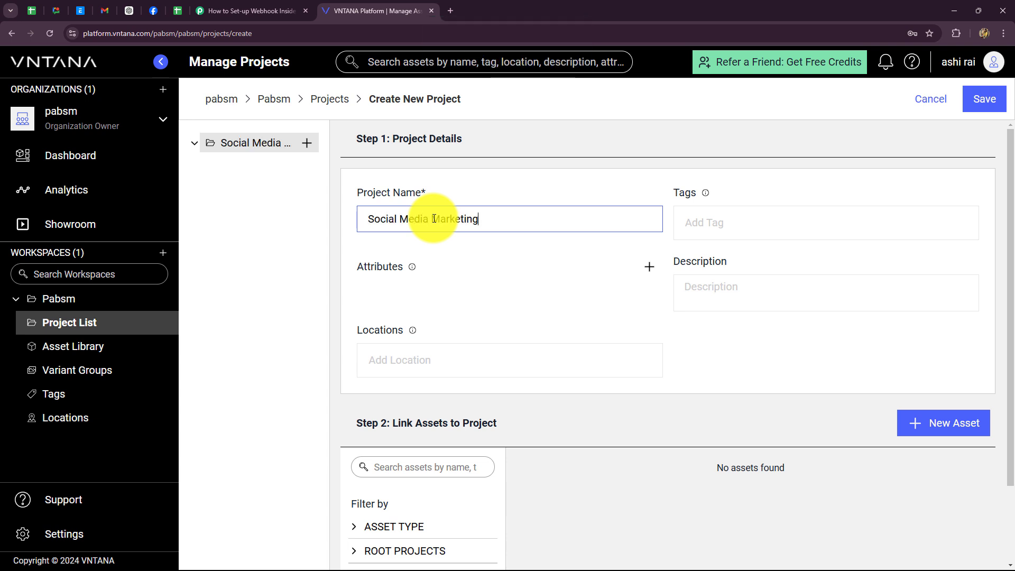
{"action": "left_click", "coordinate": [749, 223]}
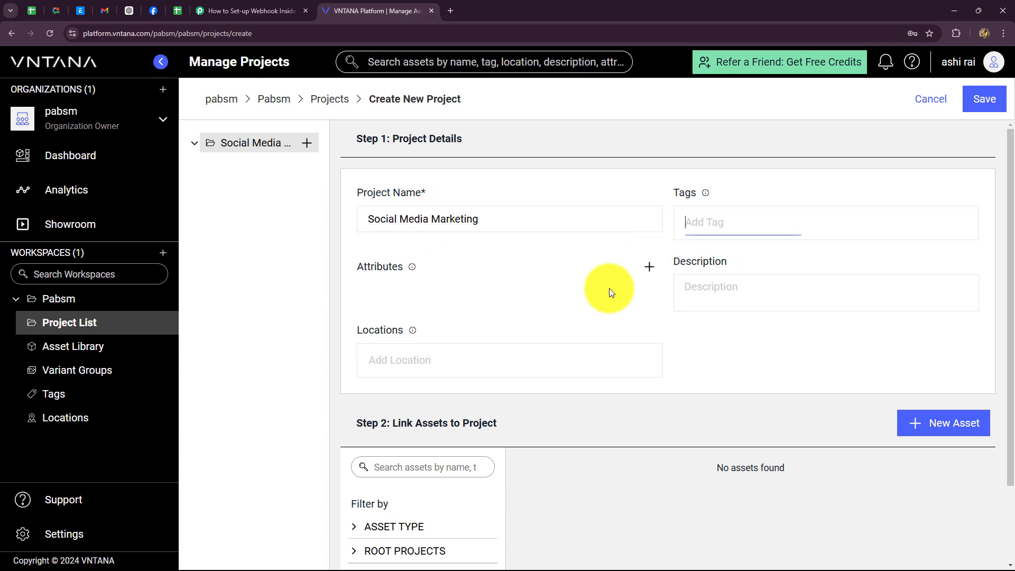
{"action": "left_click", "coordinate": [780, 294]}
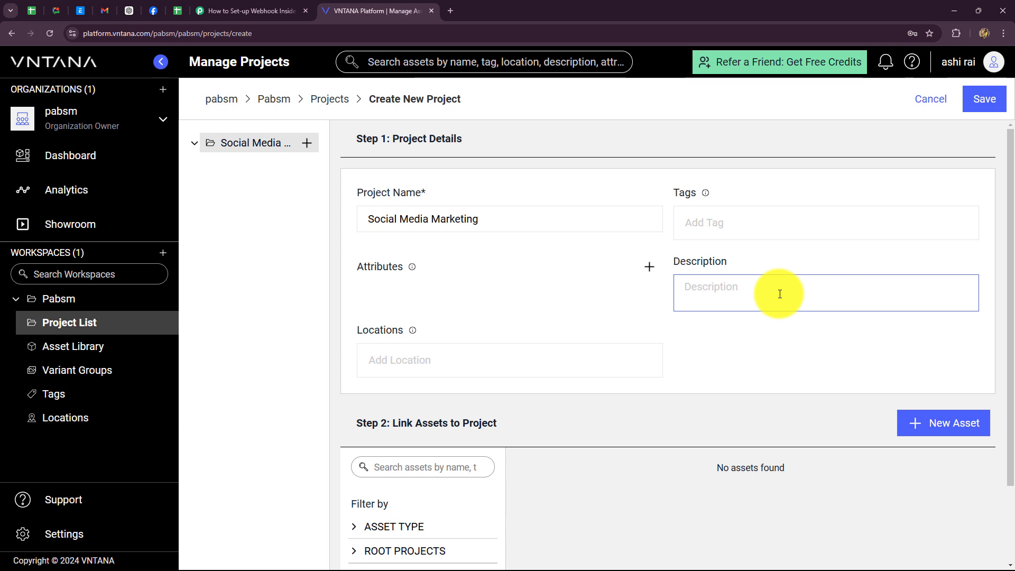
{"action": "type", "text": "3D Product Asset Integration for Enhanced Customer Engagement"}
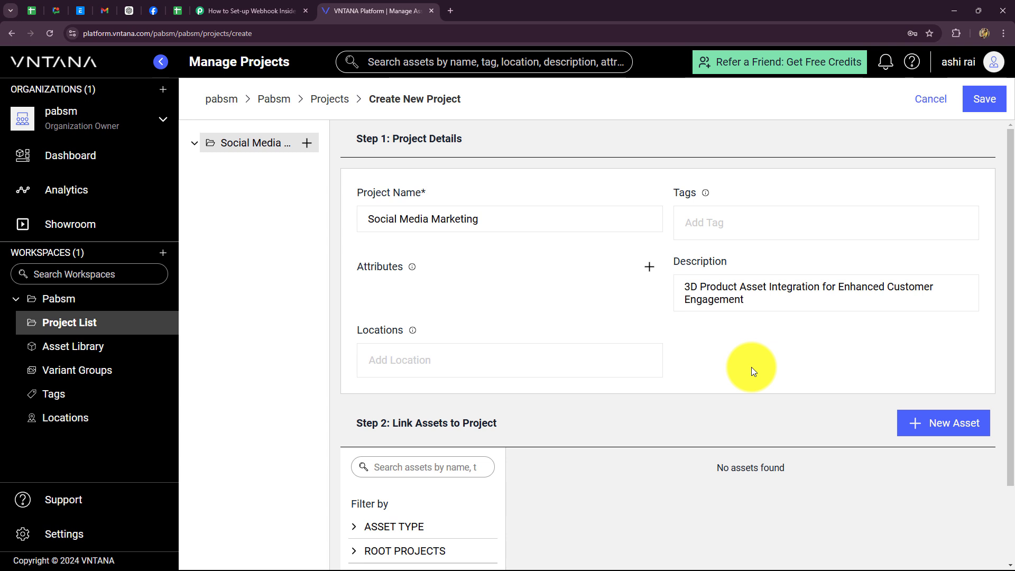
{"action": "scroll", "coordinate": [751, 367], "scroll_direction": "down", "scroll_amount": 2}
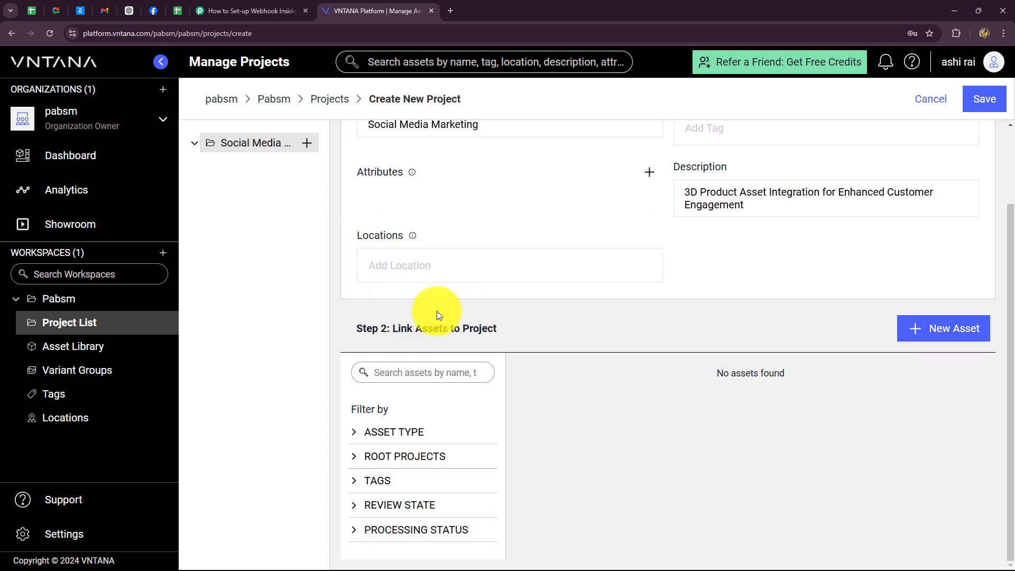
{"action": "left_click", "coordinate": [981, 100]}
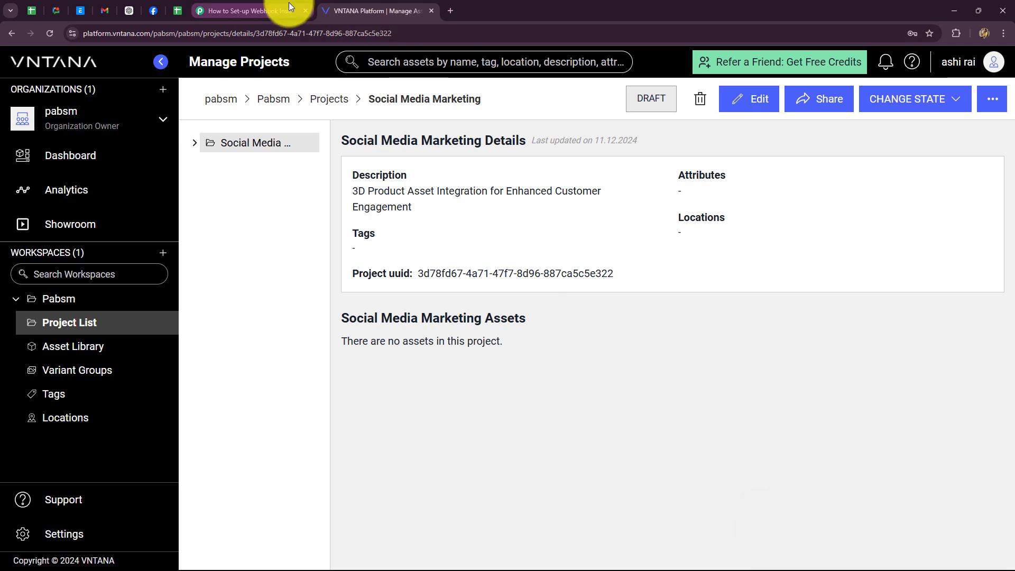
Switch to Pabbly Connect and check the project UUID, status, name and locations in the trigger's captured webhook response
{"action": "left_click", "coordinate": [232, 9]}
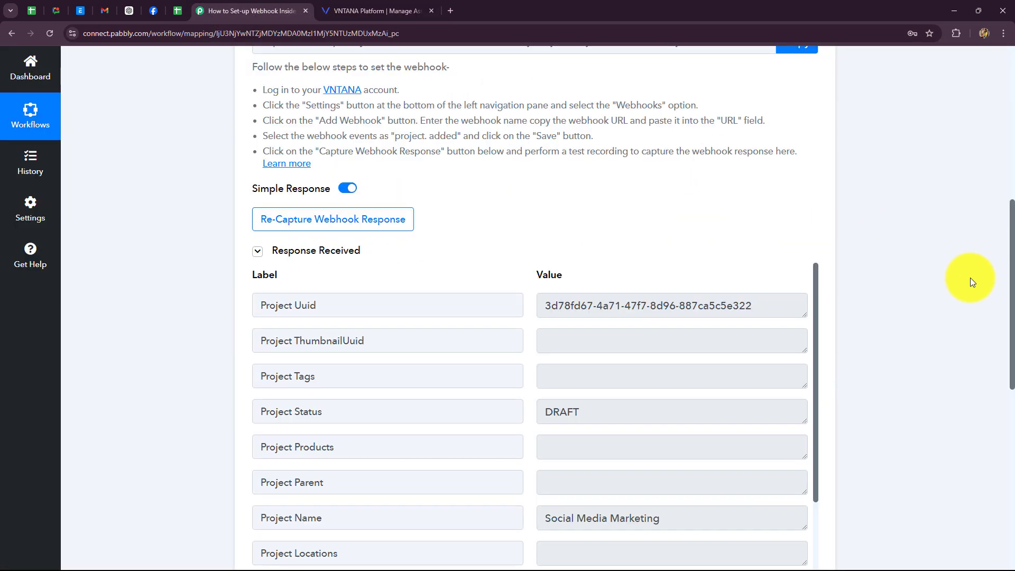
{"action": "scroll", "coordinate": [970, 277], "scroll_direction": "down", "scroll_amount": 3}
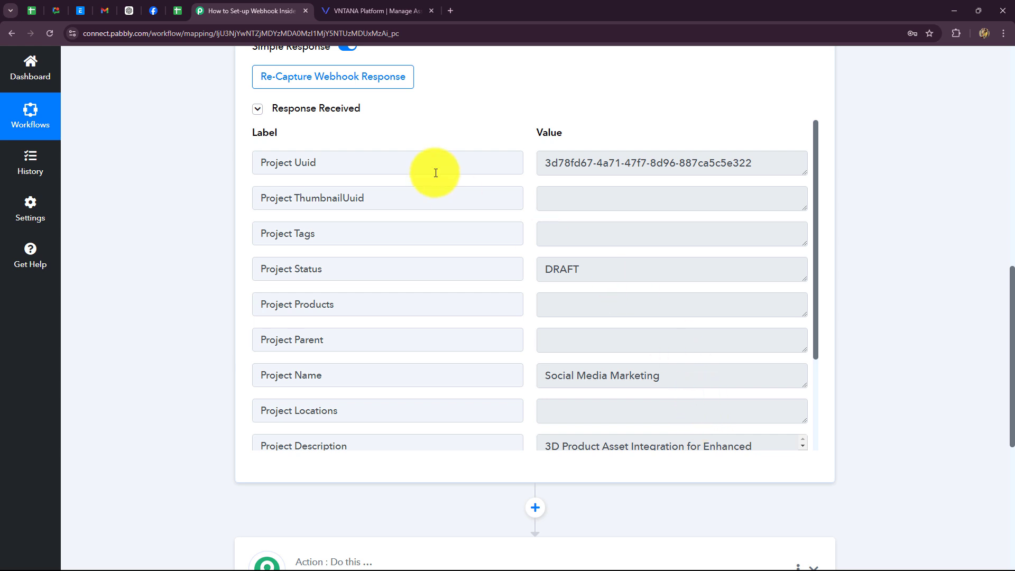
{"action": "left_click_drag", "start_coordinate": [545, 162], "coordinate": [752, 163]}
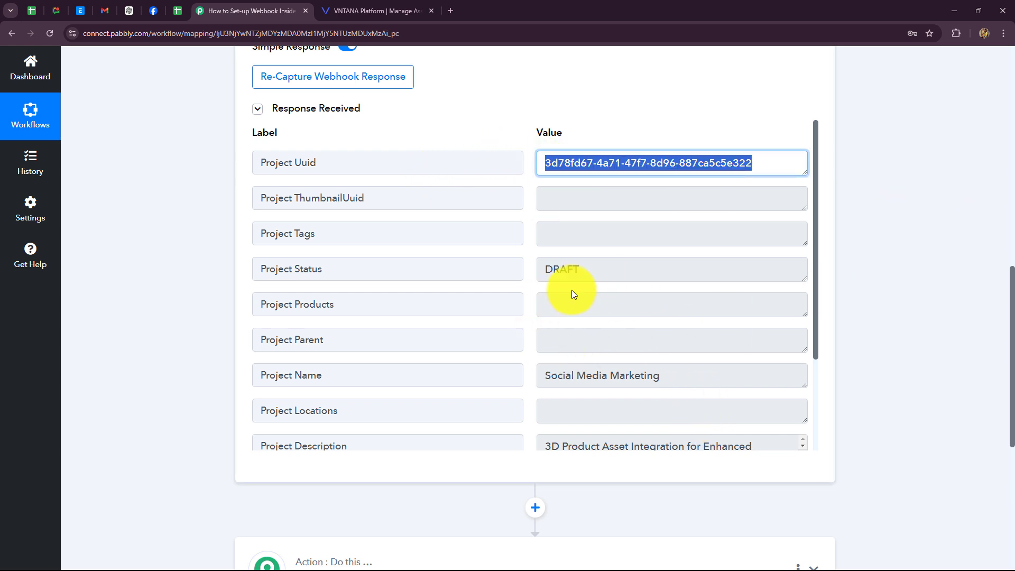
{"action": "left_click_drag", "start_coordinate": [608, 274], "coordinate": [510, 287]}
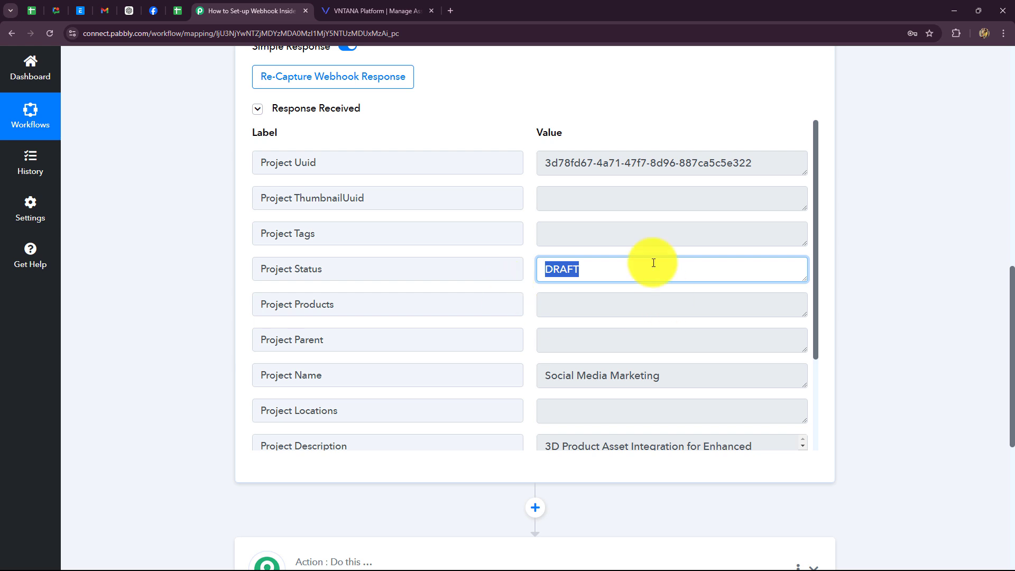
{"action": "scroll", "coordinate": [577, 315], "scroll_direction": "down", "scroll_amount": 3}
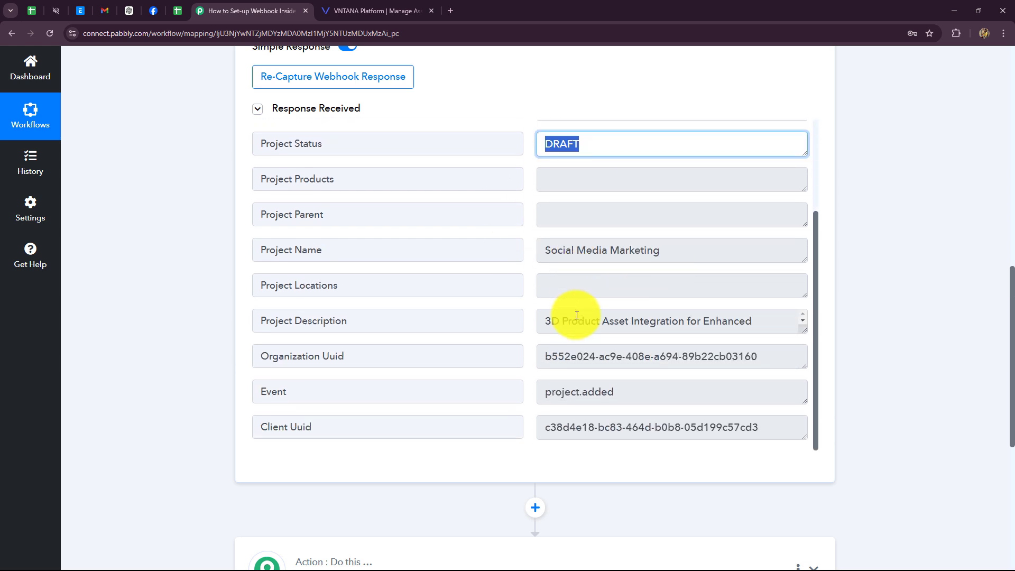
{"action": "left_click", "coordinate": [602, 245]}
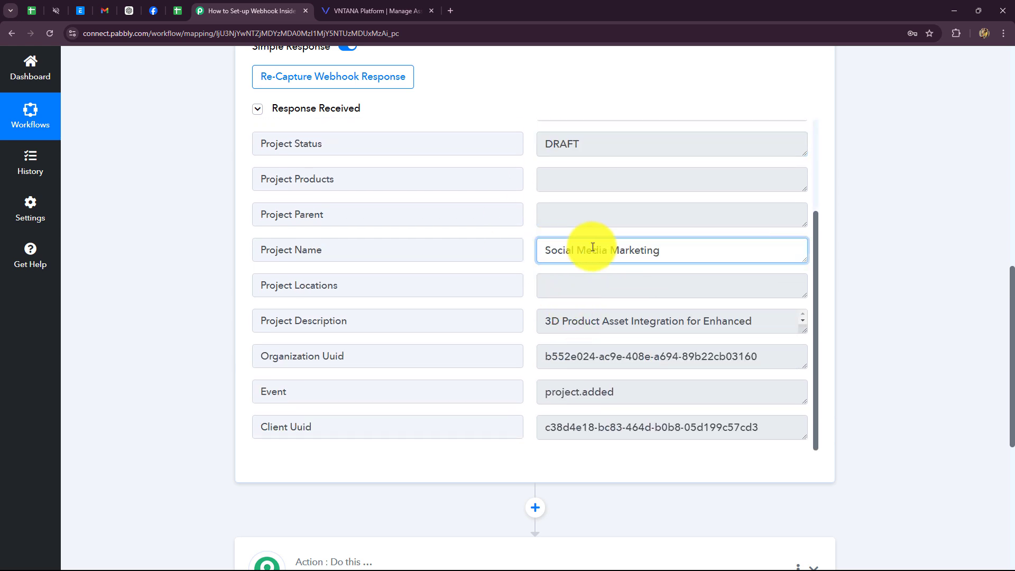
{"action": "triple_click", "coordinate": [712, 263]}
{"action": "left_click", "coordinate": [677, 295]}
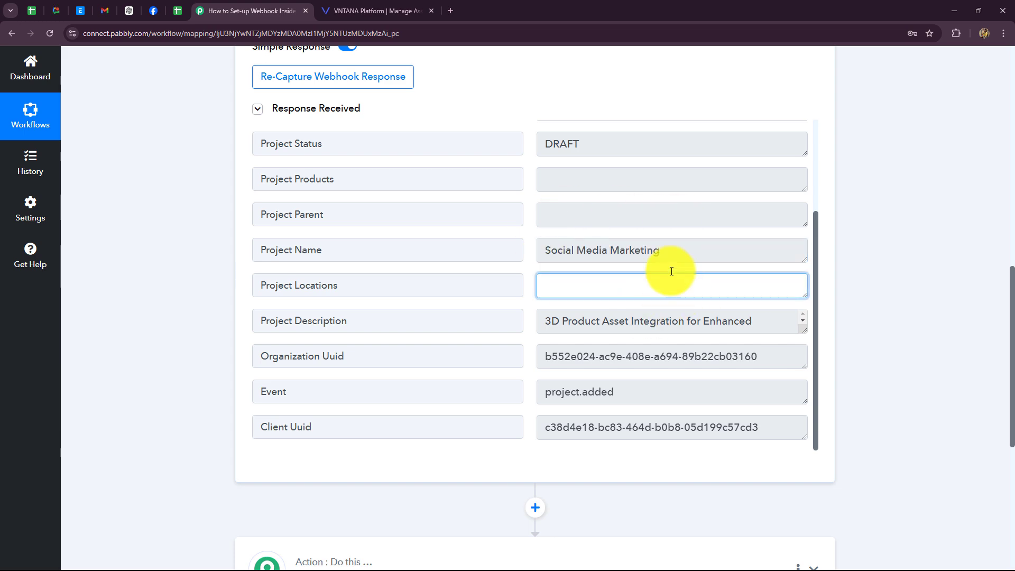
{"action": "left_click", "coordinate": [365, 10]}
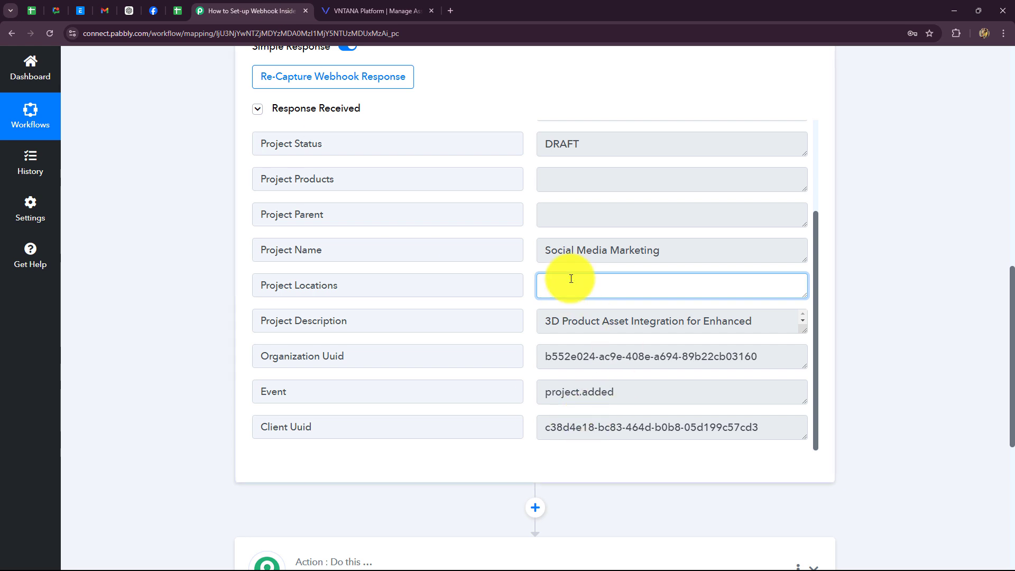
Check the project description, organization UUID, event and client UUID in the captured response
{"action": "left_click_drag", "start_coordinate": [540, 320], "coordinate": [824, 369]}
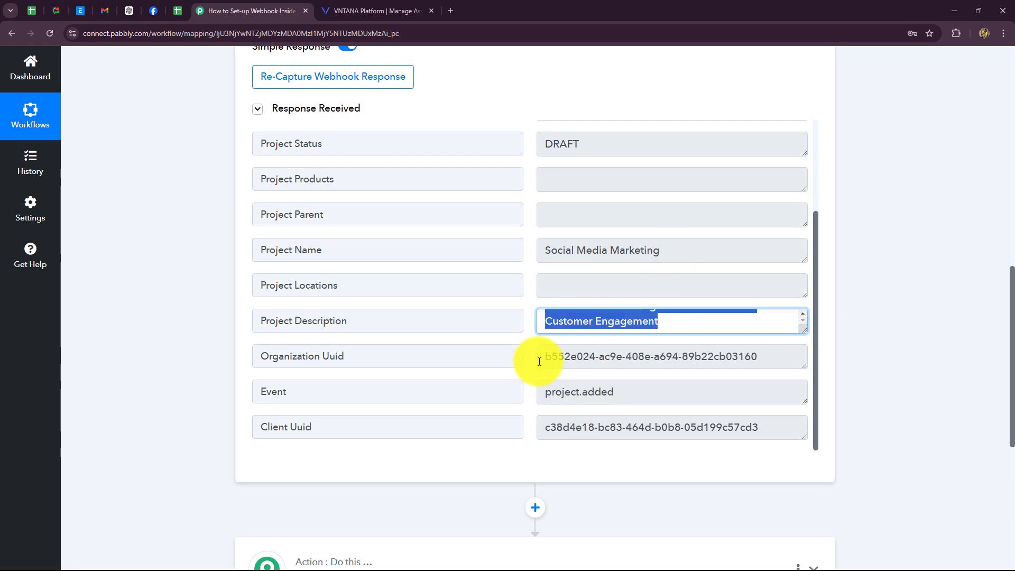
{"action": "left_click_drag", "start_coordinate": [539, 358], "coordinate": [920, 390]}
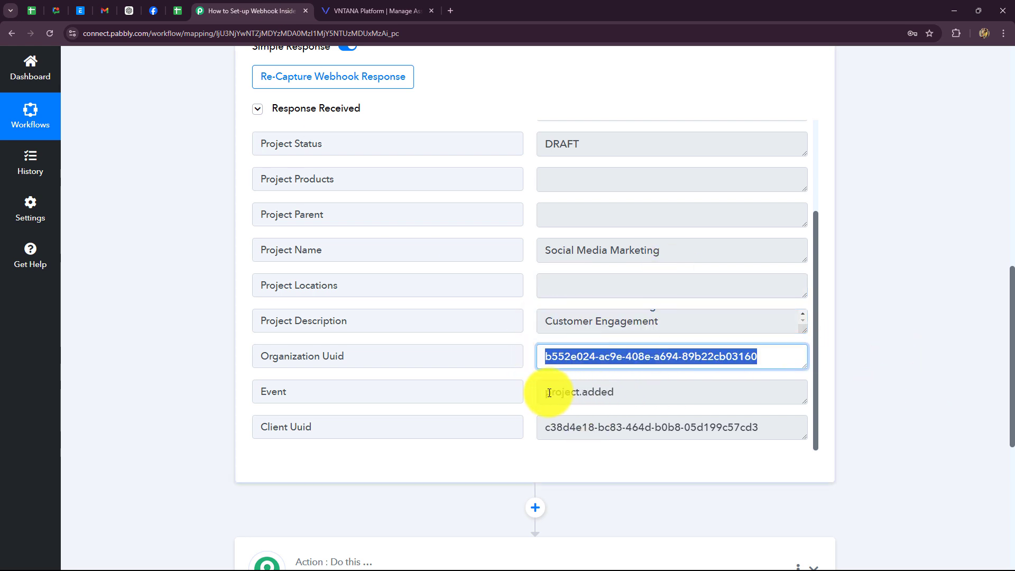
{"action": "left_click_drag", "start_coordinate": [546, 391], "coordinate": [634, 396]}
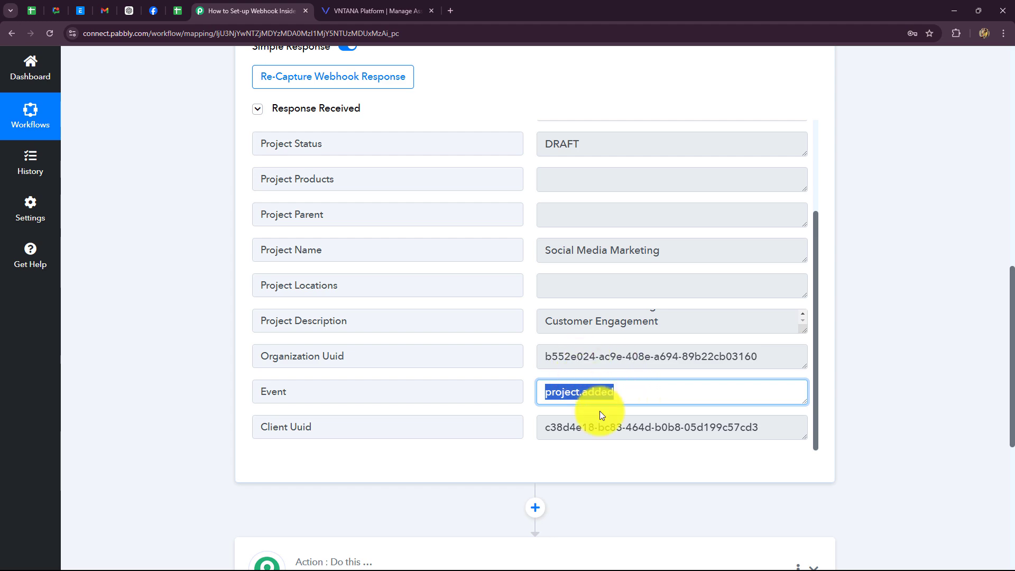
{"action": "left_click_drag", "start_coordinate": [549, 428], "coordinate": [918, 426]}
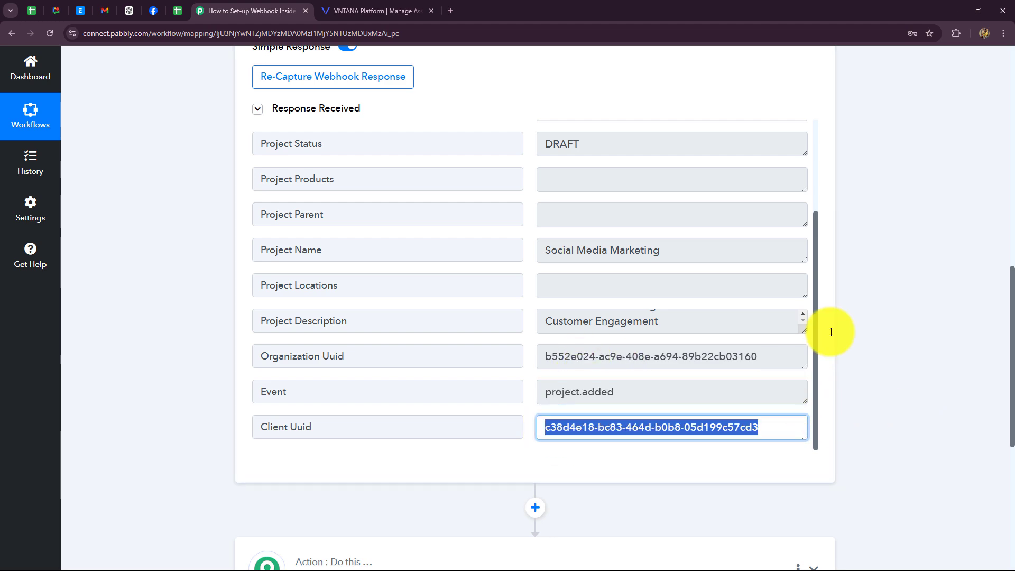
Collapse the VNTANA Project Added trigger step in the workflow
{"action": "scroll", "coordinate": [998, 284], "scroll_direction": "up", "scroll_amount": 10}
{"action": "scroll", "coordinate": [852, 295], "scroll_direction": "up", "scroll_amount": 2}
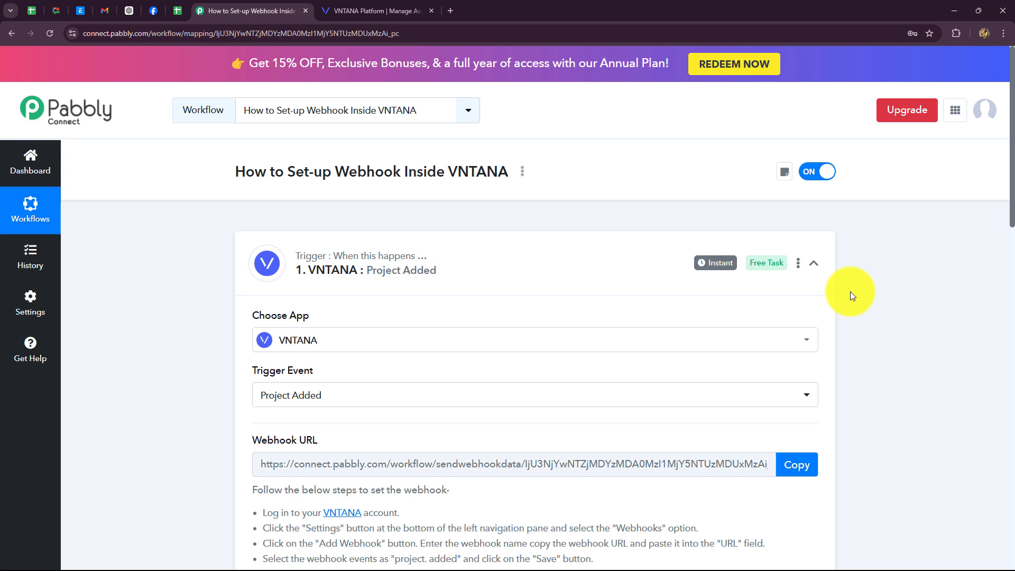
{"action": "left_click", "coordinate": [810, 261]}
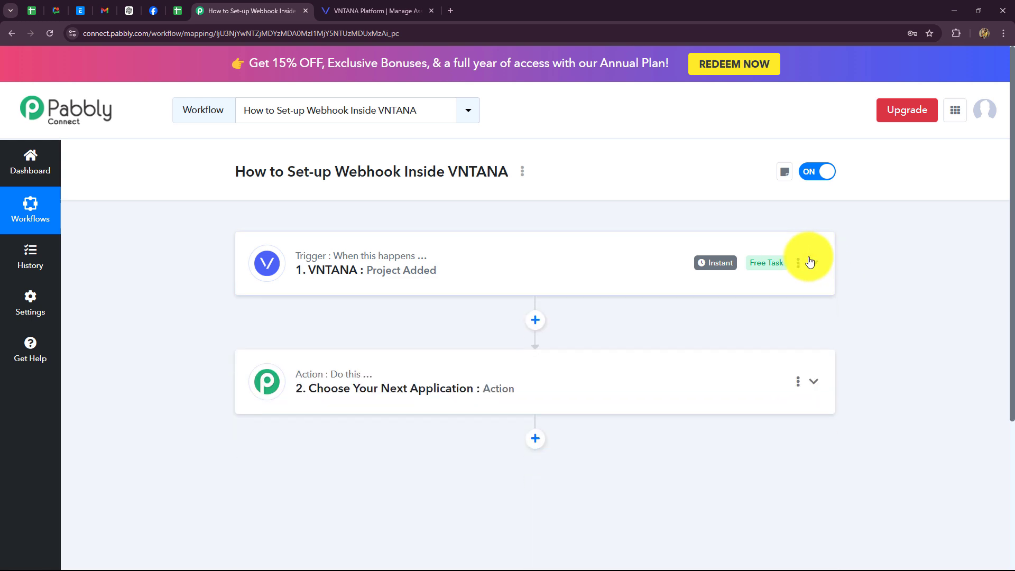